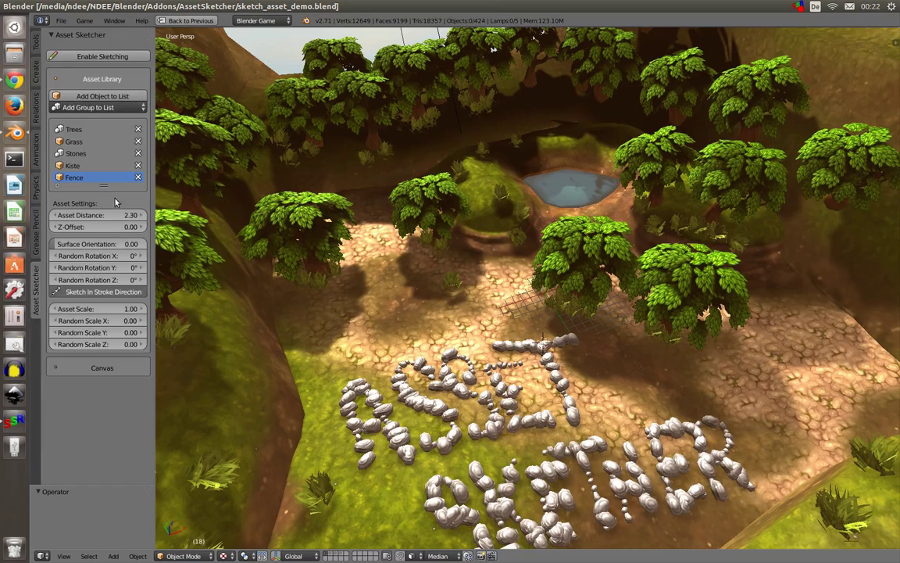
Expand the Canvas section to check its canvas objects and collapse it again.
click(70, 369)
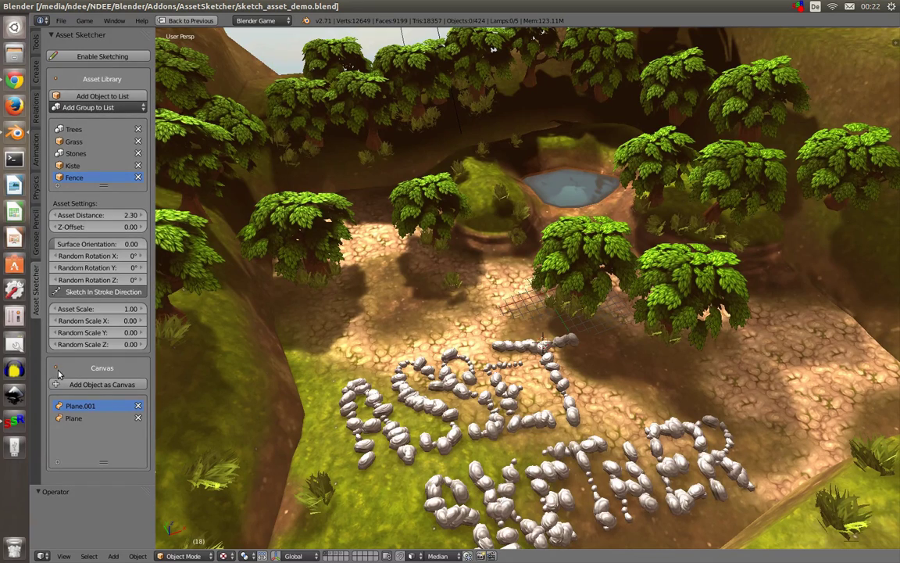
click(56, 369)
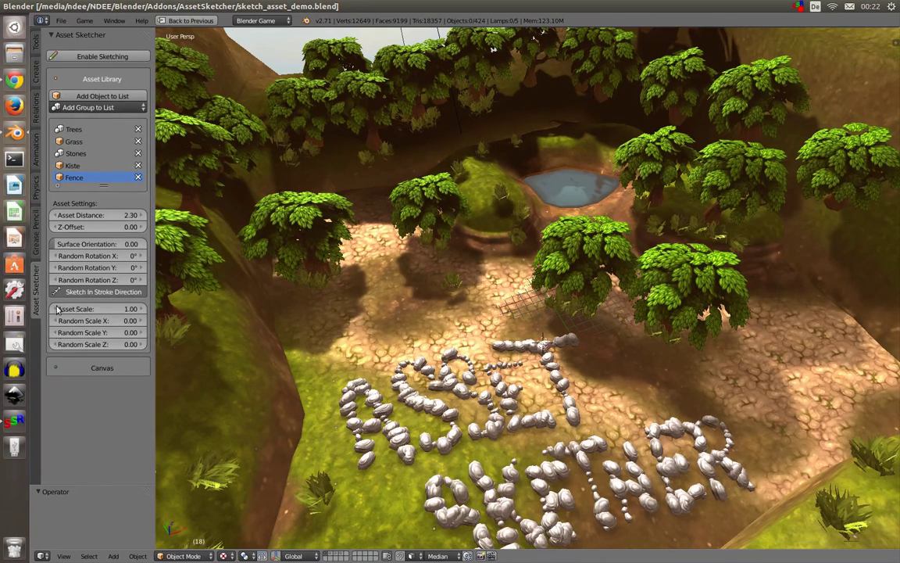
Enable sketching with the Grass asset and place one grass clump on the stone path between the trees.
click(72, 142)
click(95, 58)
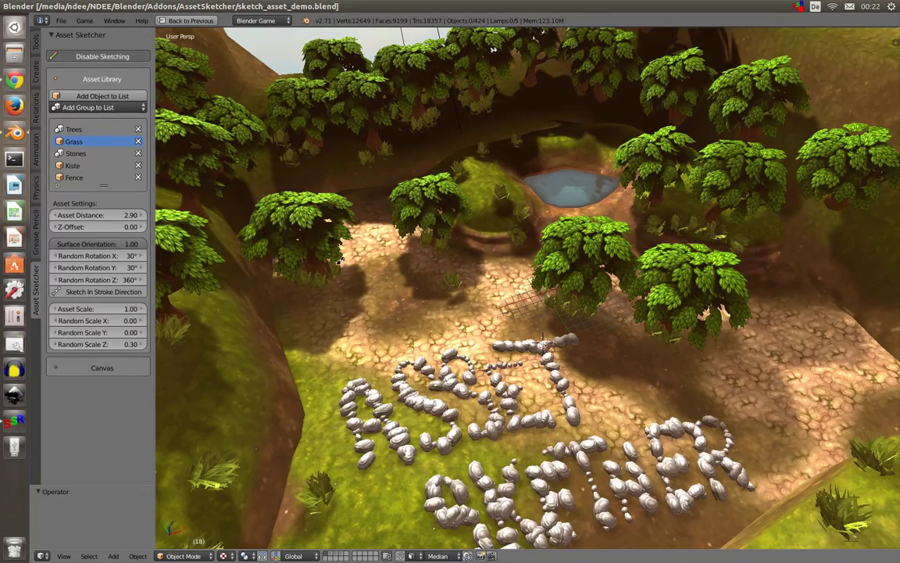
middle_drag(309, 234, 367, 262)
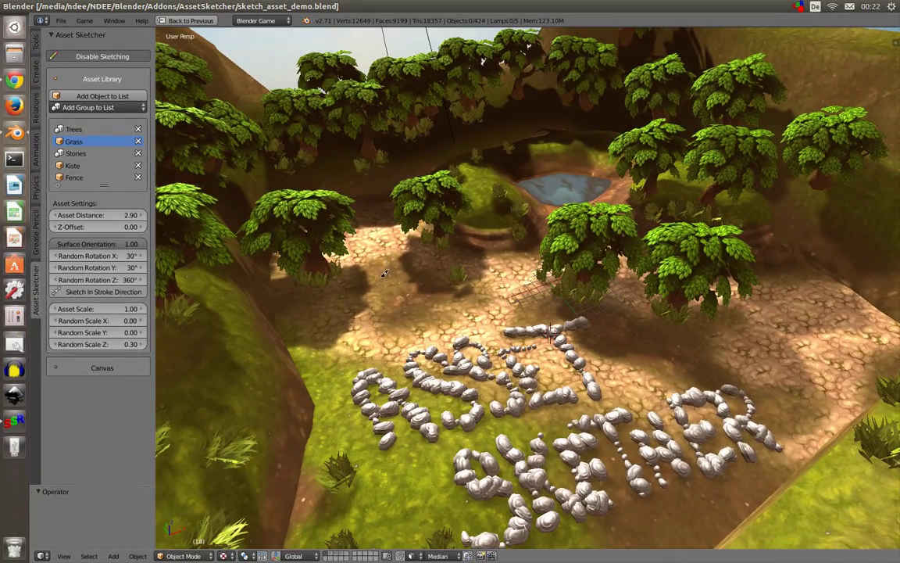
click(381, 266)
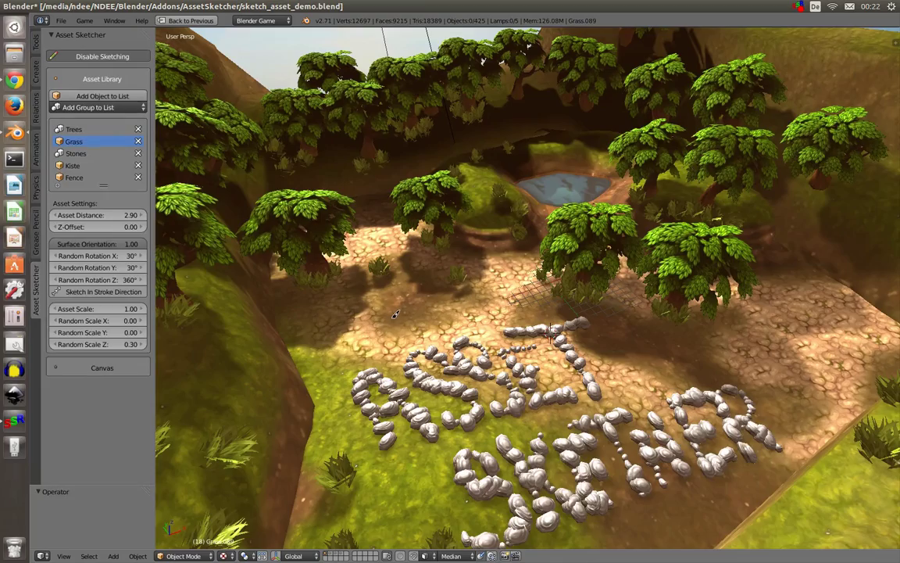
Select the new grass clump, examine it up close on the path, and clear the selection.
right_click(377, 265)
scroll(381, 243, up, 3)
shift+middle_drag(343, 237, 420, 246)
scroll(412, 224, up, 5)
key(a)
scroll(393, 234, down, 6)
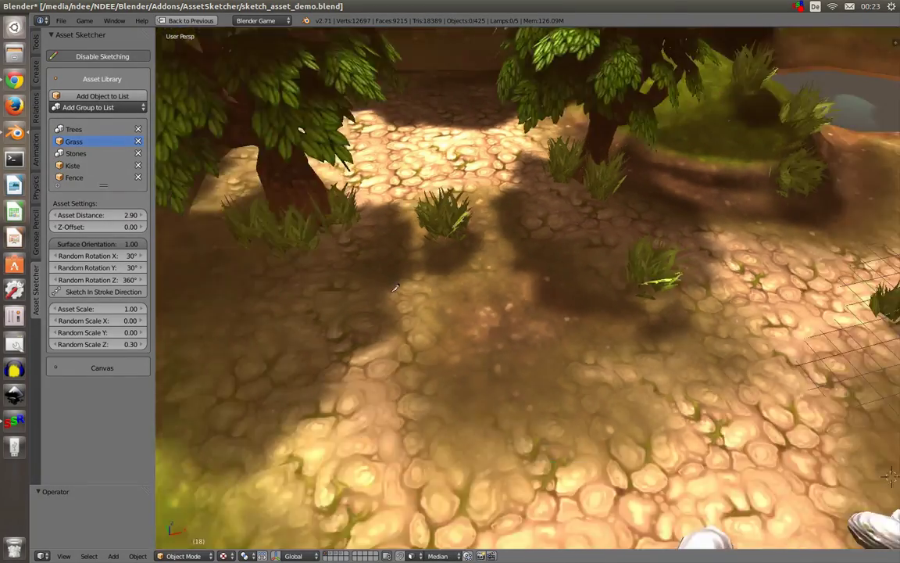
right_click(395, 256)
scroll(386, 243, up, 3)
shift+middle_drag(346, 211, 415, 208)
key(a)
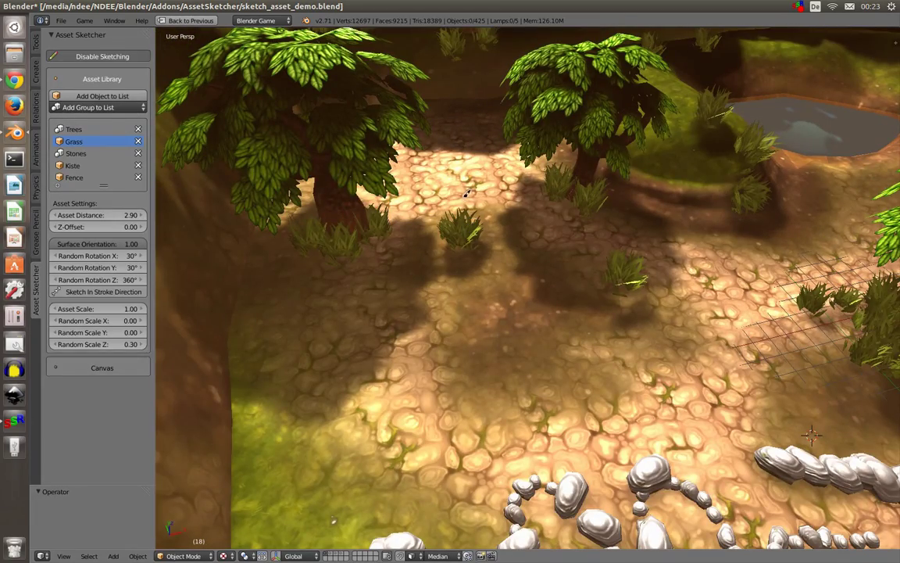
scroll(463, 201, down, 5)
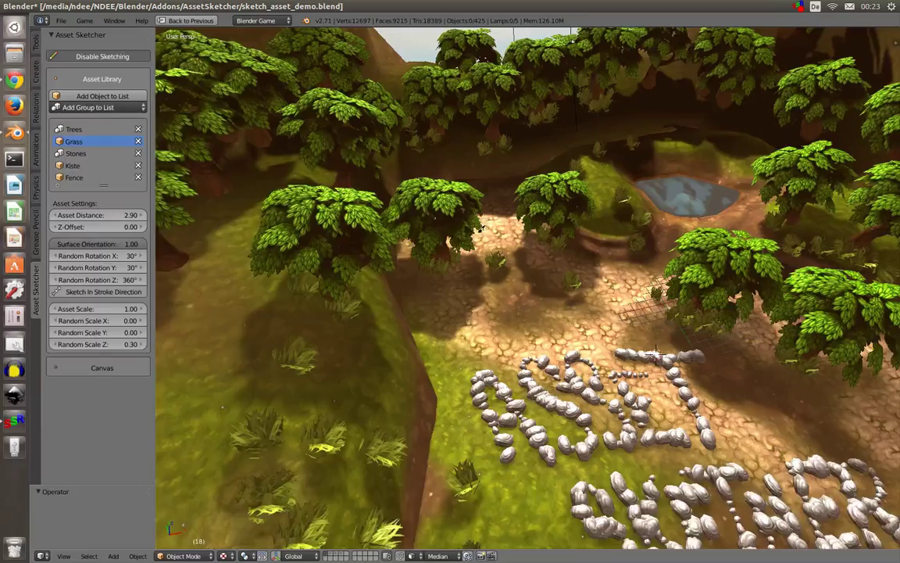
Sketch a row of grass clumps along the stone path between the two trees.
shift+middle_drag(489, 188, 438, 213)
click(437, 207)
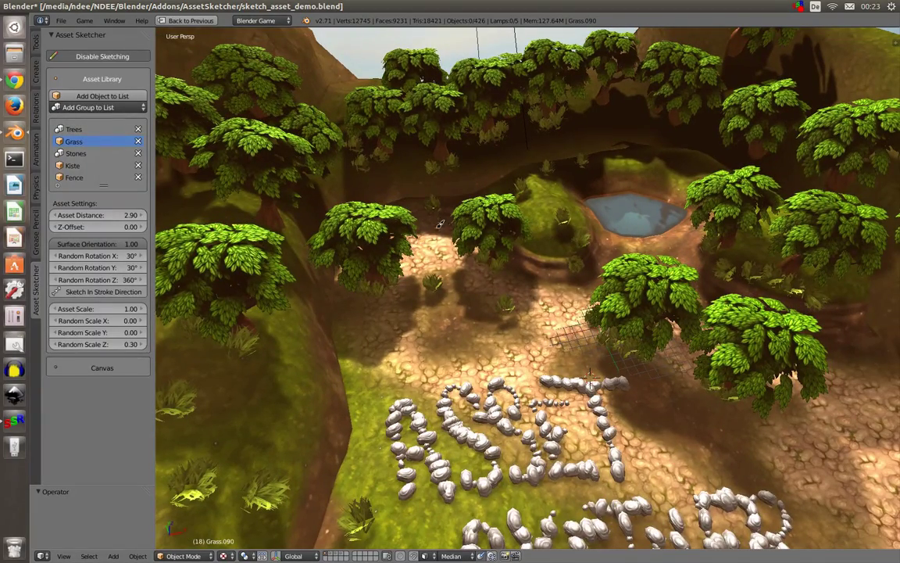
click(435, 232)
drag(430, 227, 441, 336)
middle_drag(428, 224, 431, 141)
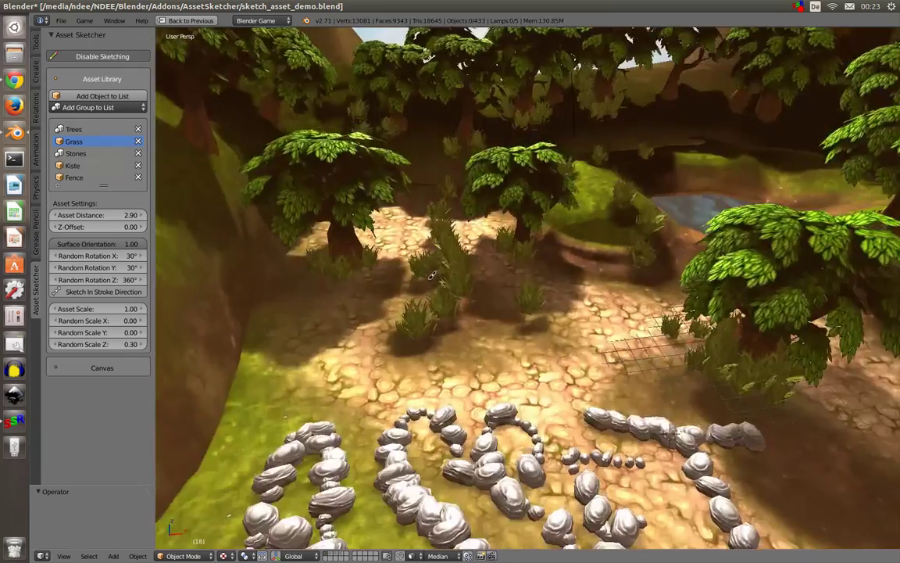
middle_drag(438, 219, 441, 222)
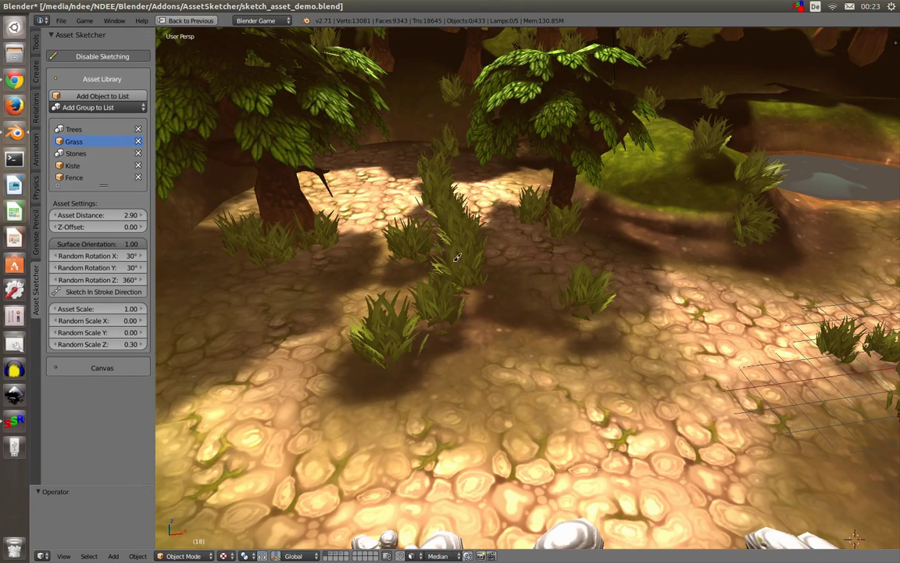
Select the sketched grass clumps one after another to check whether they are separate objects.
right_click(399, 327)
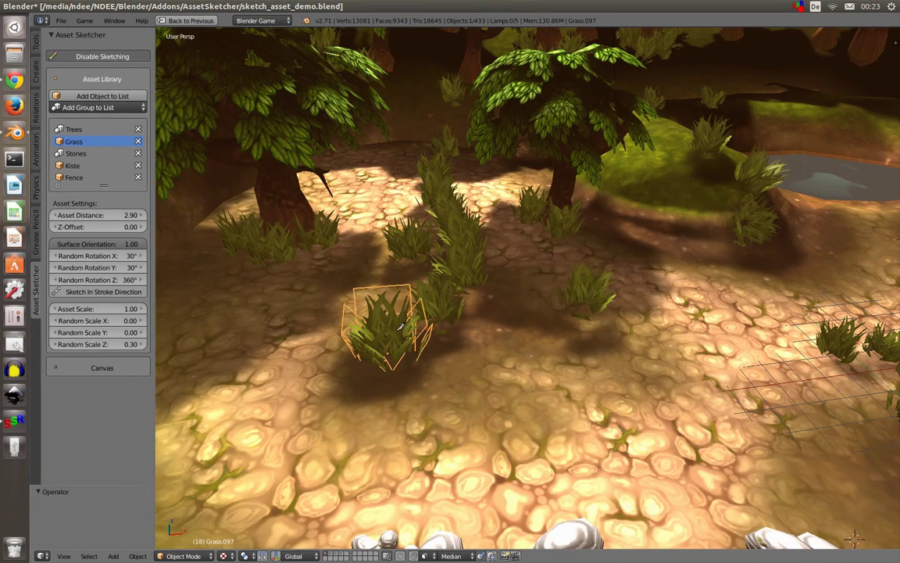
right_click(409, 244)
right_click(455, 249)
right_click(448, 289)
right_click(396, 322)
right_click(434, 300)
right_click(456, 256)
right_click(443, 220)
right_click(472, 251)
right_click(444, 297)
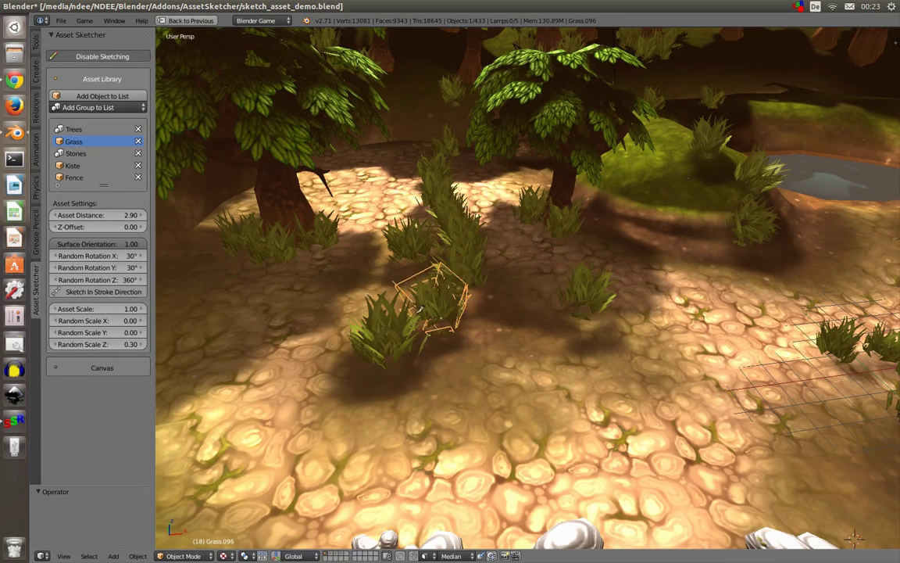
right_click(396, 328)
right_click(452, 254)
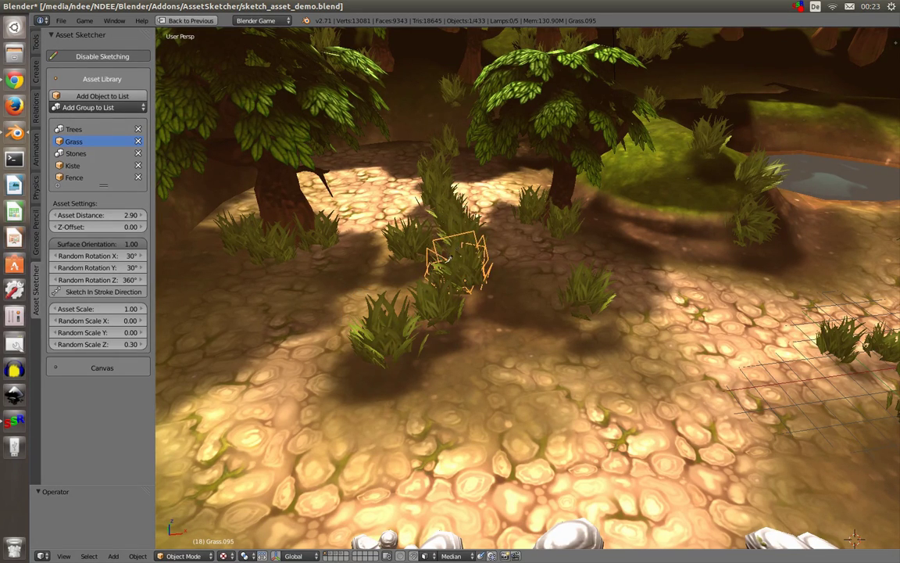
Erase all the newly sketched grass clumps from the stone path with erasing strokes.
mouse_move(388, 335)
ctrl+mouse_down()
mouse_move(442, 293)
mouse_move(450, 211)
mouse_move(435, 195)
ctrl+mouse_up()
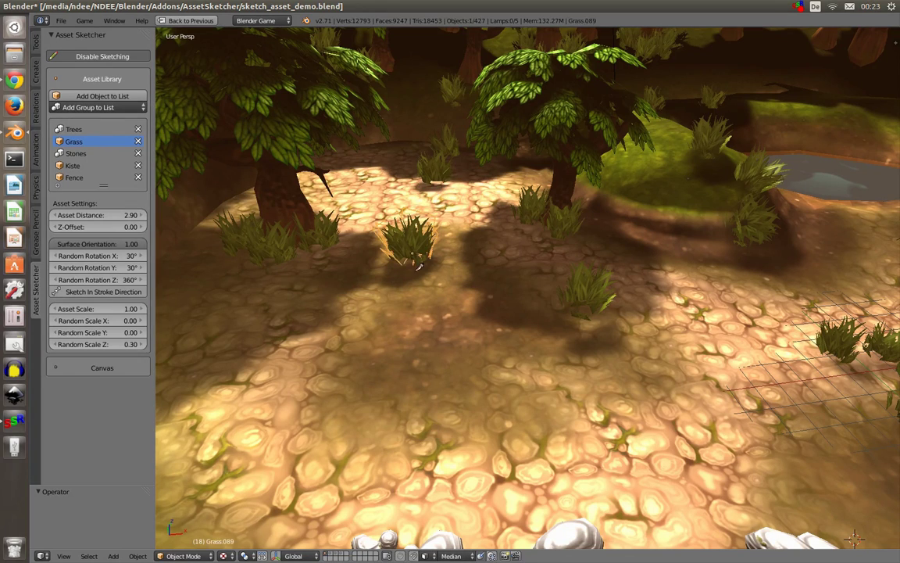
shift+drag(419, 266, 451, 138)
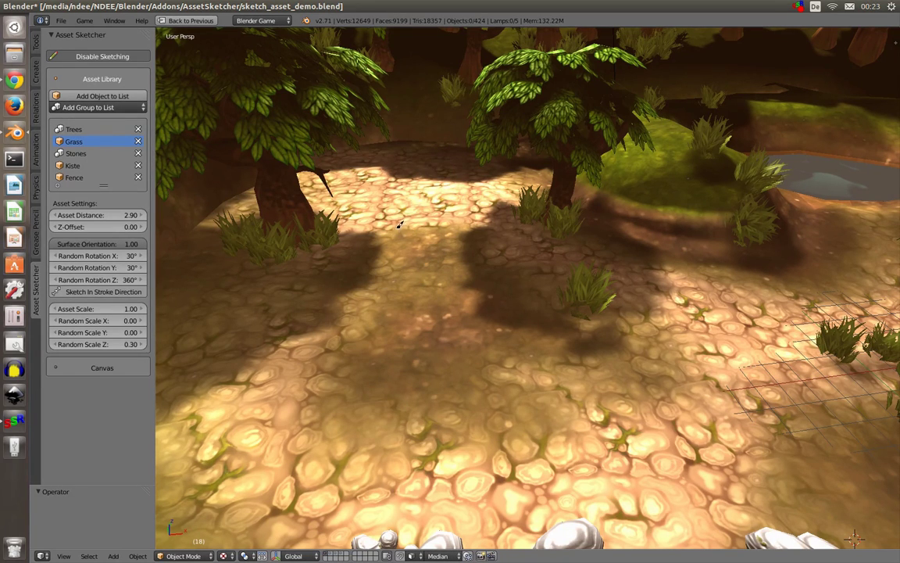
mouse_move(435, 183)
mouse_down()
mouse_move(428, 290)
mouse_move(431, 177)
mouse_up()
Sketch a few trees across the stone path with the Trees asset and undo them all.
click(73, 129)
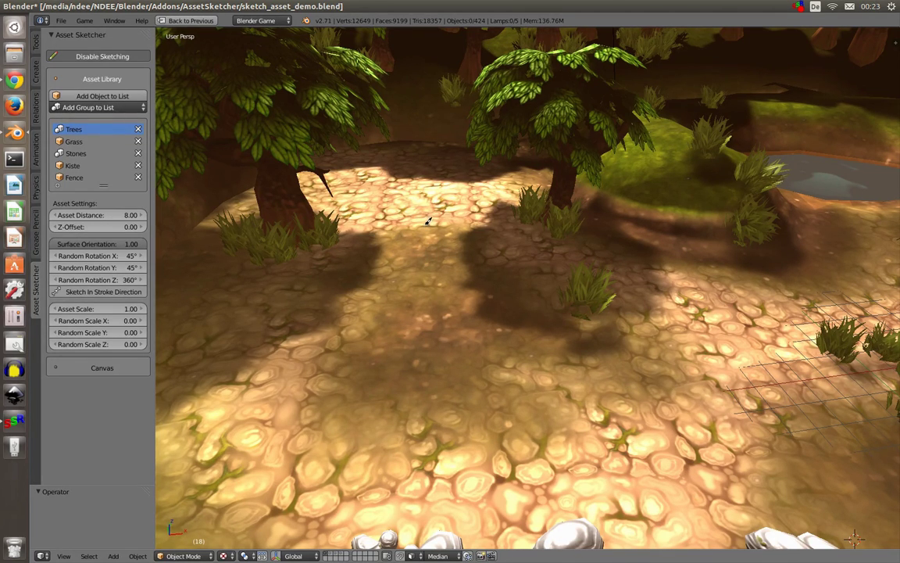
mouse_move(428, 221)
mouse_down()
mouse_move(373, 252)
mouse_move(420, 244)
mouse_move(503, 277)
mouse_up()
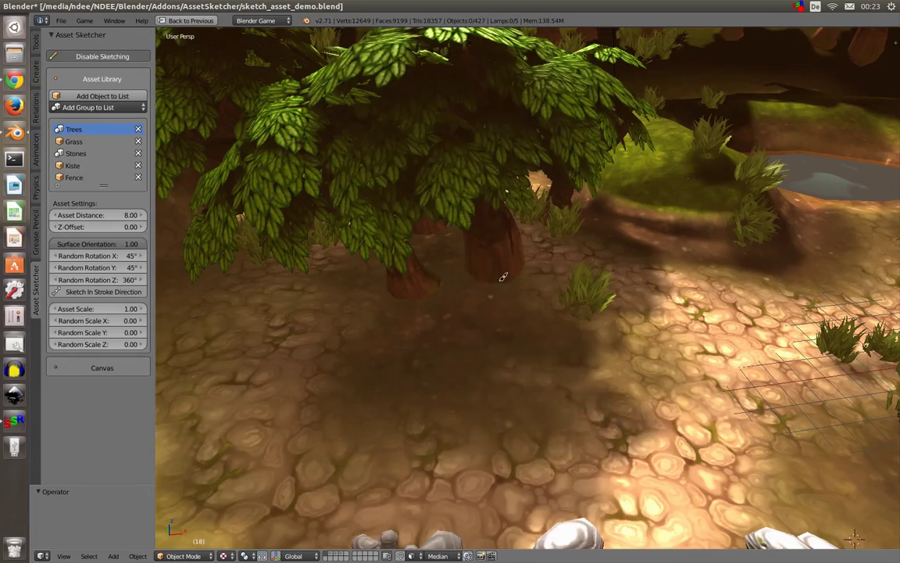
middle_drag(452, 248, 422, 219)
key(ctrl+z)
key(ctrl+z)
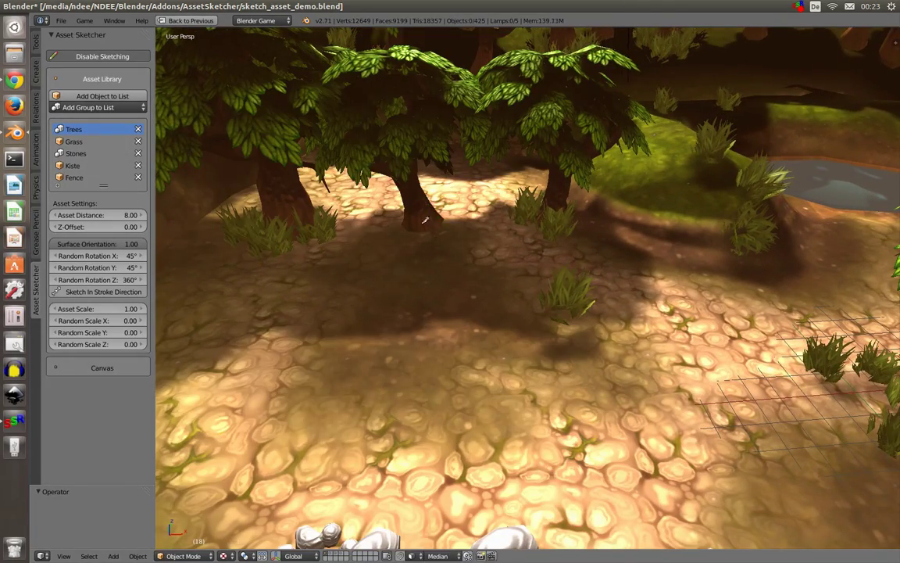
key(ctrl+z)
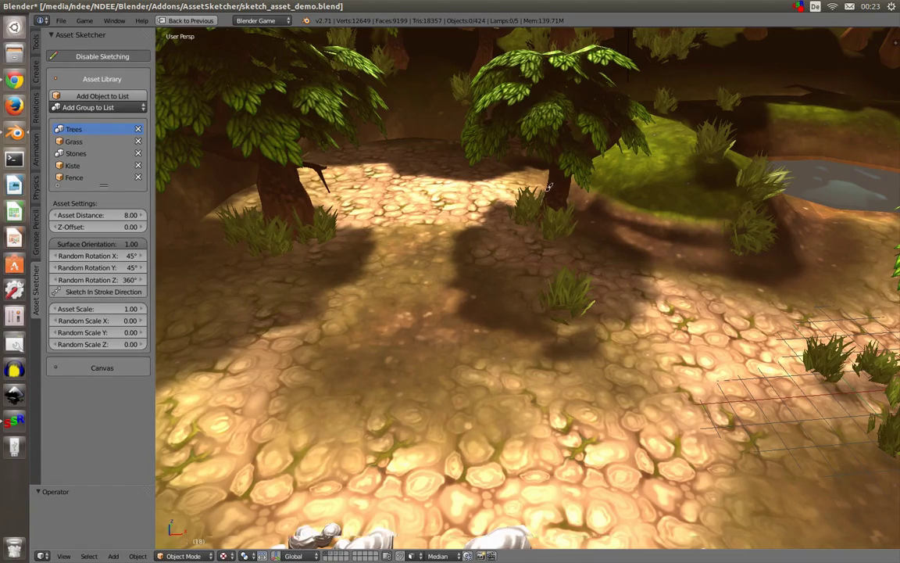
Pick the active sketching asset directly from scene objects, going from Trees to Grass and finishing with Stones.
middle_drag(549, 187, 461, 217)
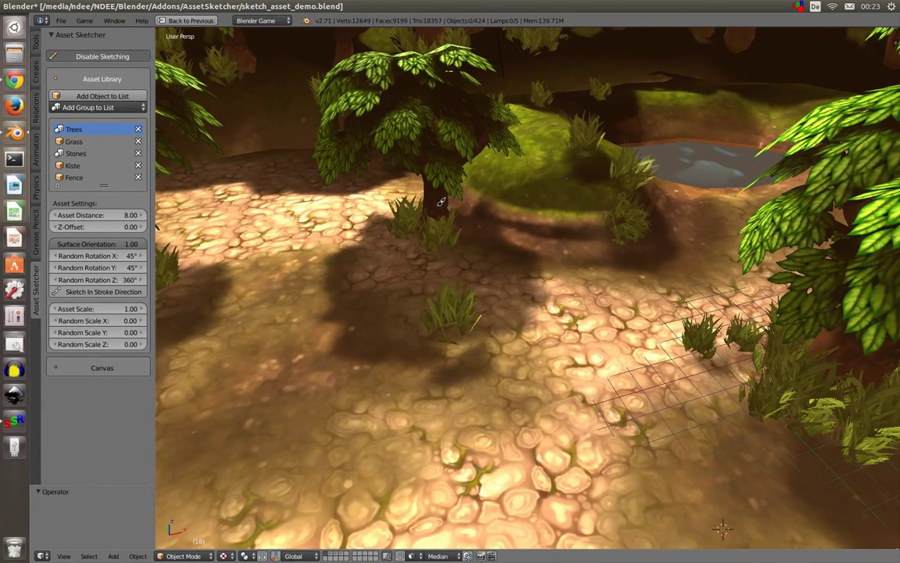
right_click(441, 200)
right_click(457, 309)
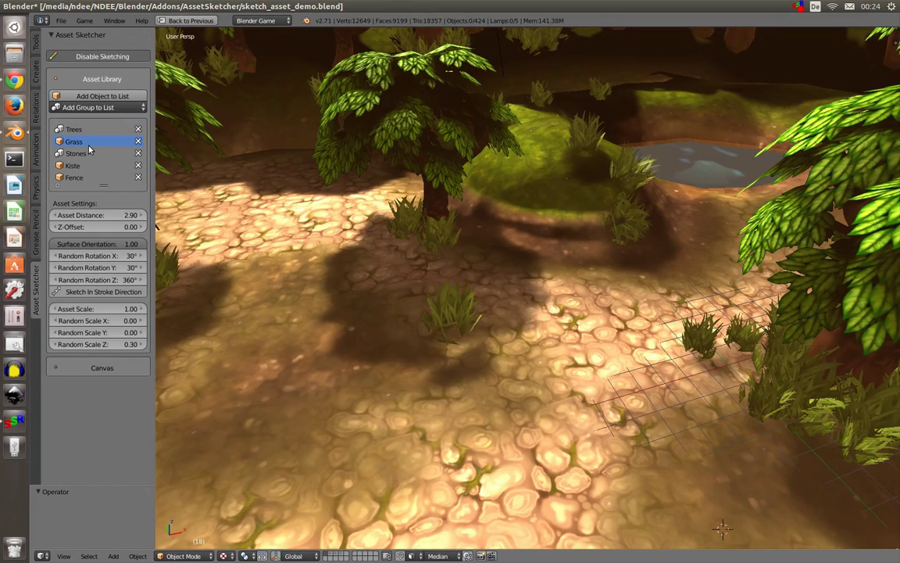
middle_drag(450, 198, 486, 224)
right_click(478, 176)
right_click(411, 163)
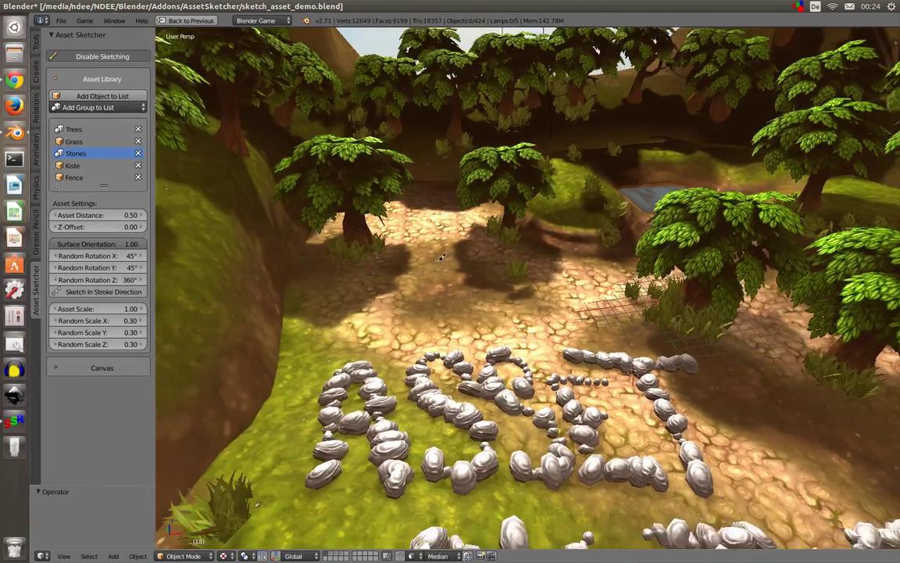
Sketch a dense row of stones down the stone path, keeping the 0.50 asset distance.
scroll(442, 256, up, 2)
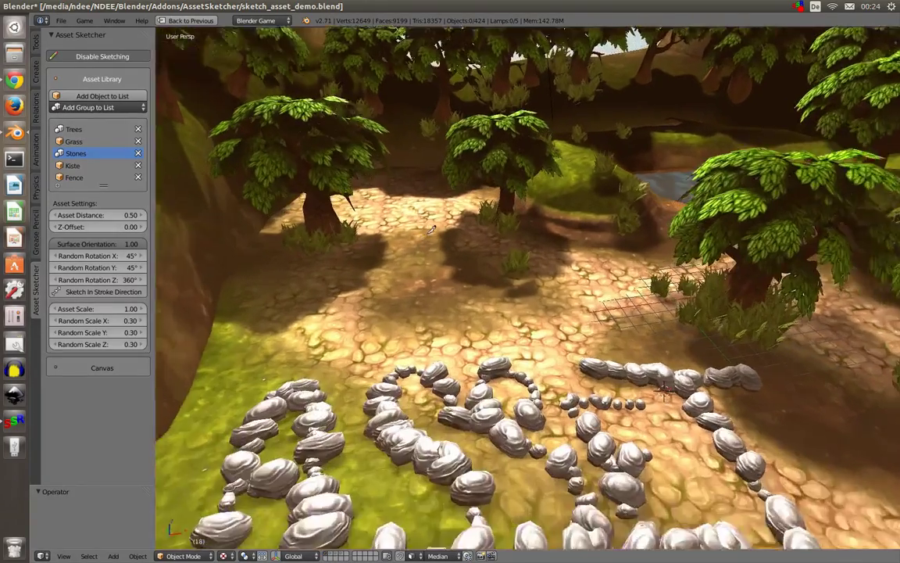
middle_drag(442, 257, 435, 263)
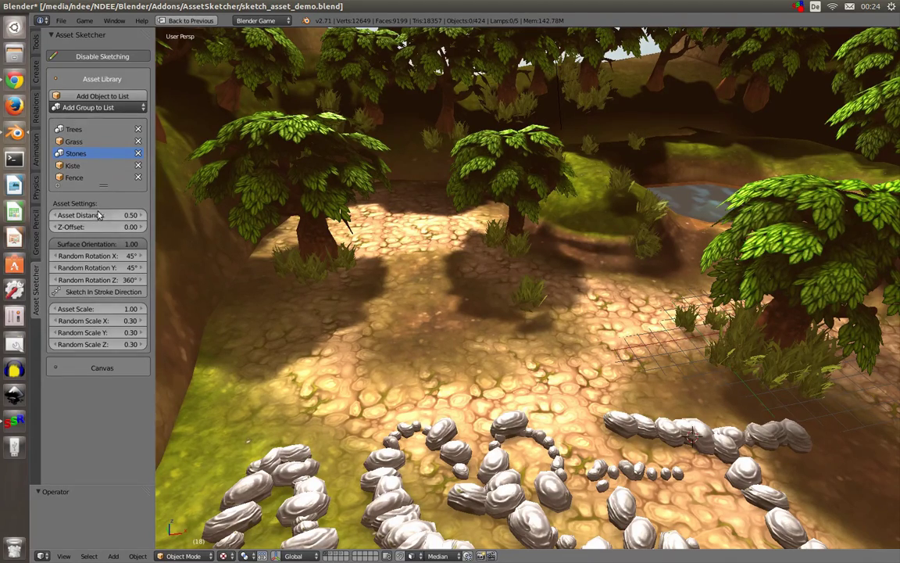
scroll(390, 260, up, 3)
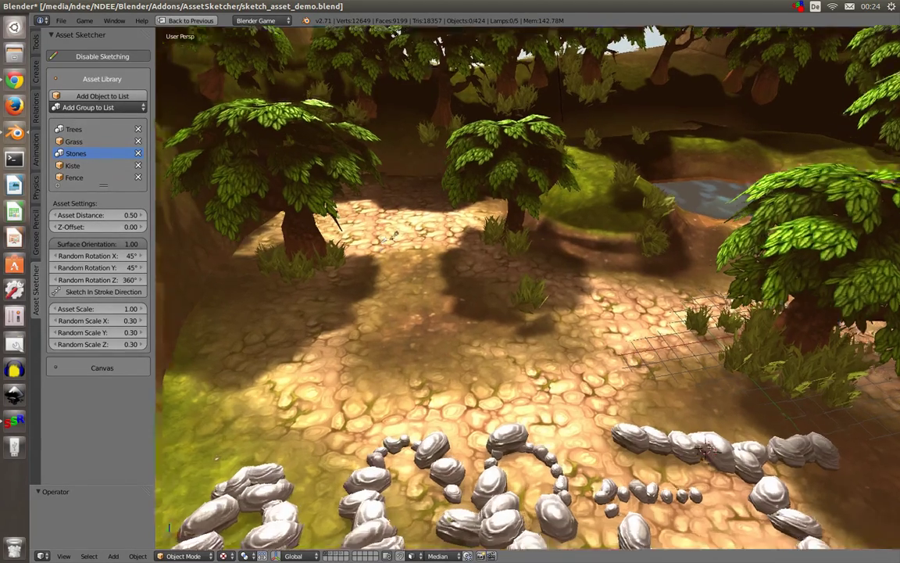
mouse_move(388, 229)
mouse_down()
mouse_move(378, 309)
mouse_move(395, 340)
mouse_move(418, 351)
mouse_up()
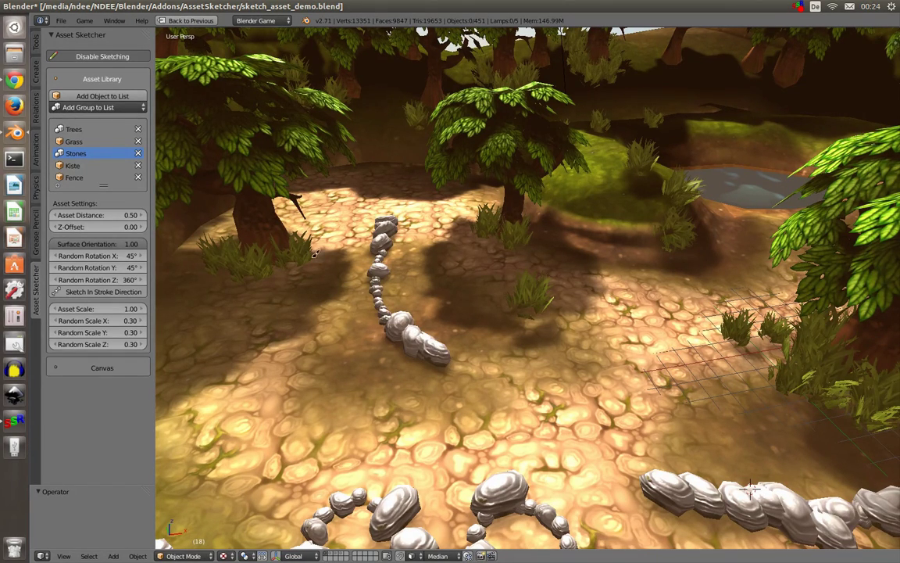
Set the asset distance of the Stones asset to 5 and sketch a second row beside the dense one.
click(105, 216)
text(5)
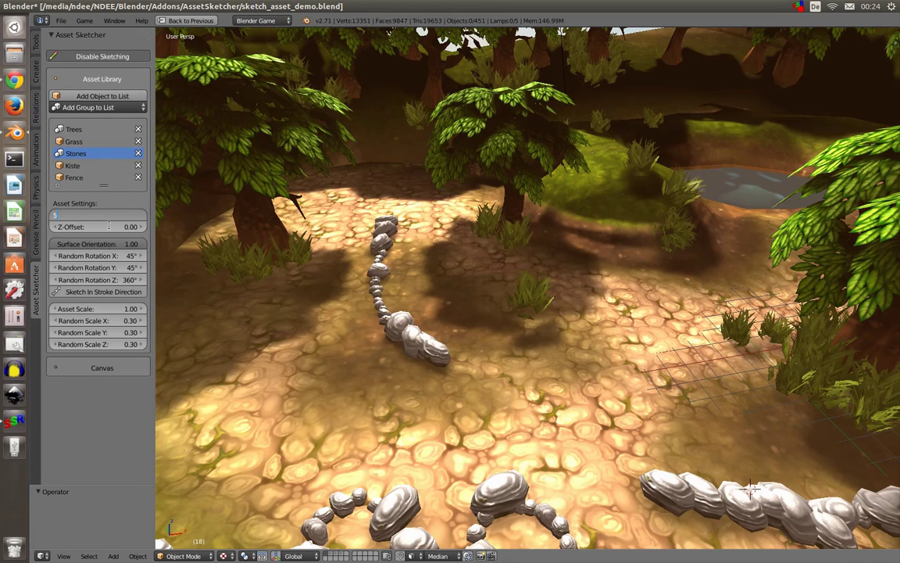
key(Return)
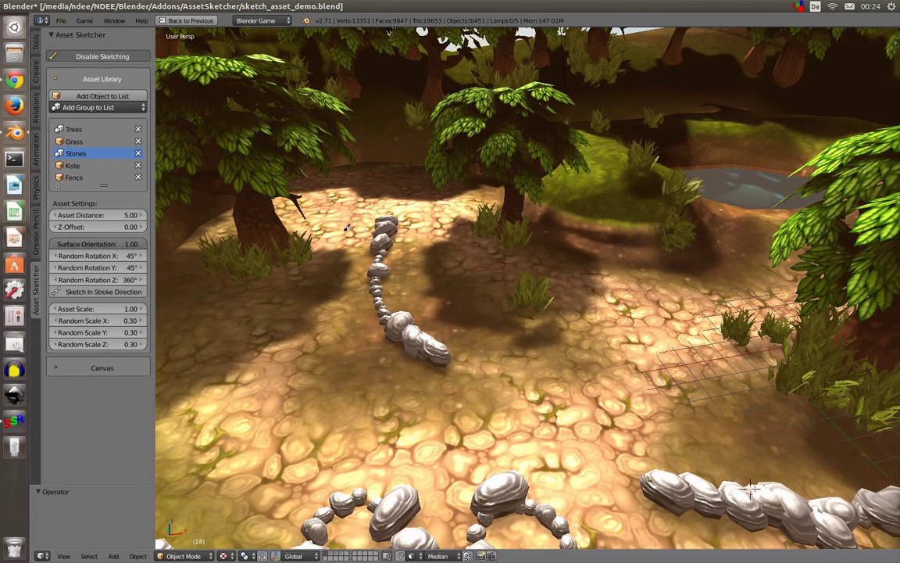
mouse_move(347, 227)
mouse_down()
mouse_move(309, 243)
mouse_move(316, 286)
mouse_move(337, 317)
mouse_move(418, 388)
mouse_up()
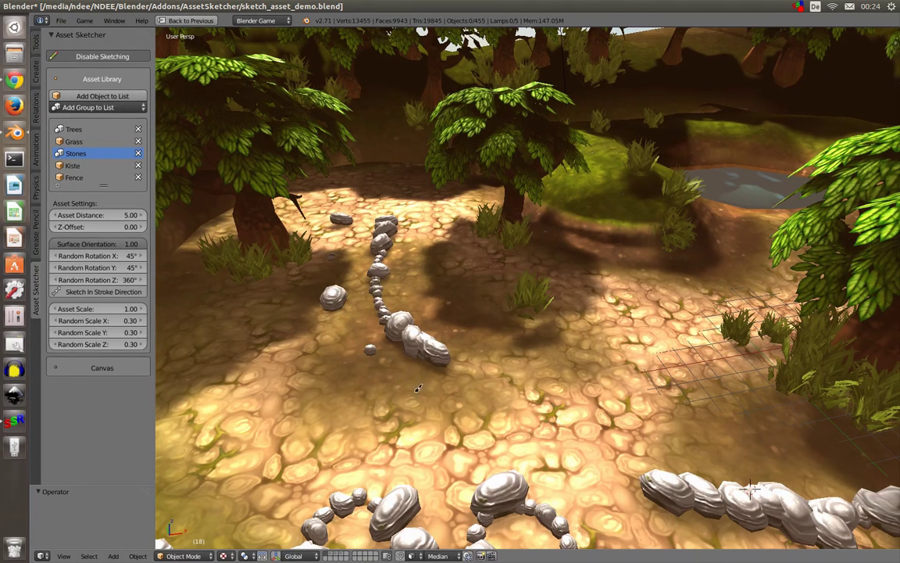
Erase both the sparse and the dense row of stones from the path.
mouse_move(337, 223)
ctrl+mouse_down()
mouse_move(348, 331)
mouse_move(404, 372)
ctrl+mouse_up()
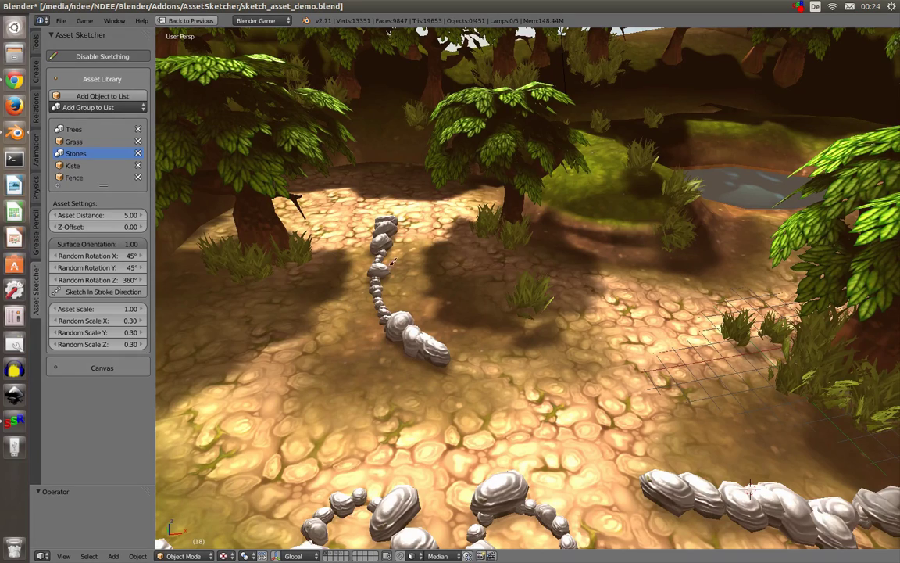
mouse_move(393, 262)
ctrl+mouse_down()
mouse_move(381, 235)
mouse_move(379, 289)
mouse_move(398, 329)
mouse_move(447, 353)
ctrl+mouse_up()
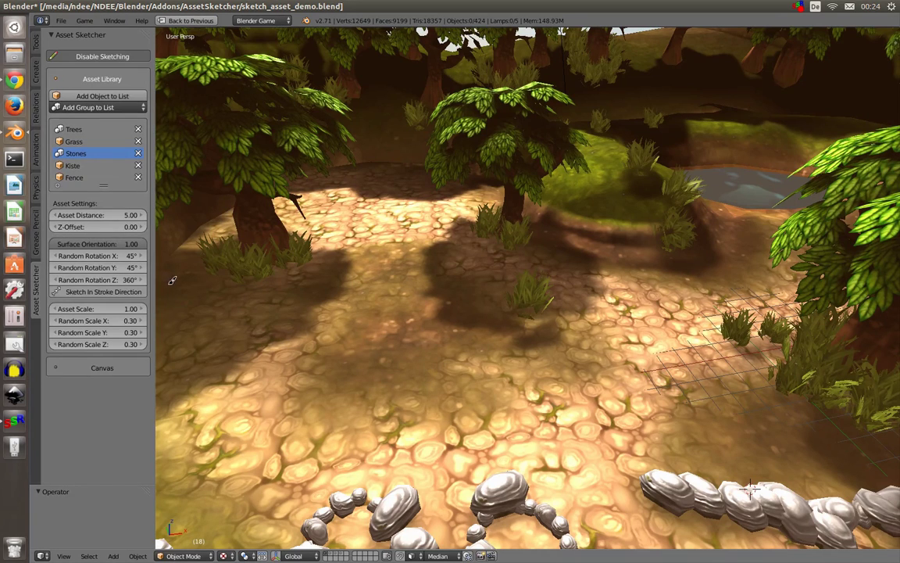
Place stones on the path, set the Stones Z-Offset to 2, and add another stone next to them.
click(380, 230)
click(117, 227)
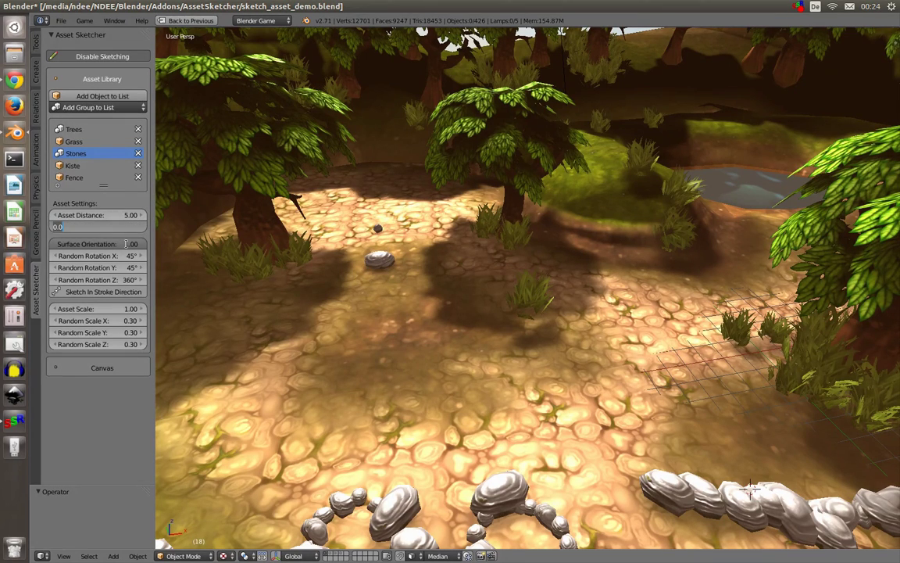
text(5)
text(2)
key(Return)
click(411, 290)
View the offset test stones from another angle and erase them from the path.
mouse_move(415, 262)
middle_down()
mouse_move(431, 254)
mouse_move(426, 245)
mouse_move(414, 264)
middle_up()
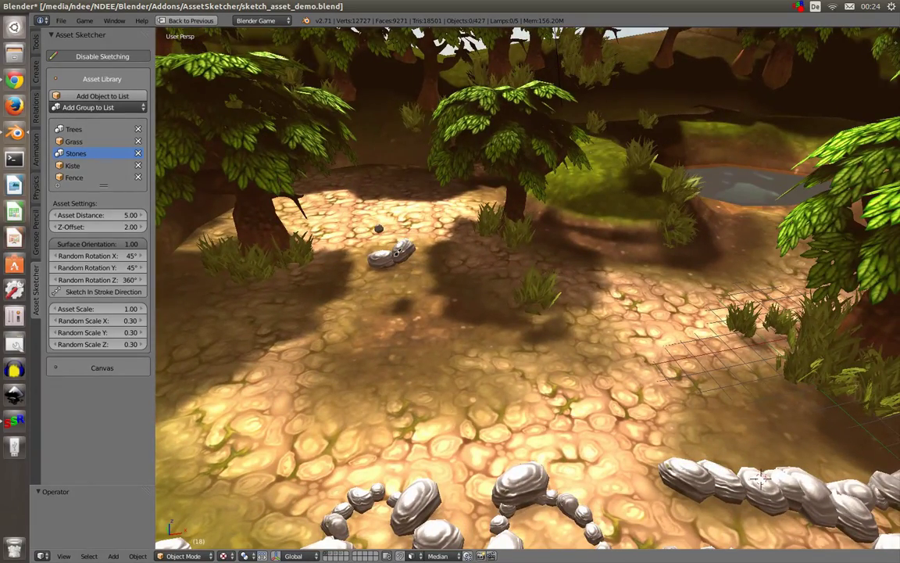
middle_drag(405, 279, 408, 297)
mouse_move(413, 295)
ctrl+mouse_down()
mouse_move(381, 251)
mouse_move(394, 252)
ctrl+mouse_up()
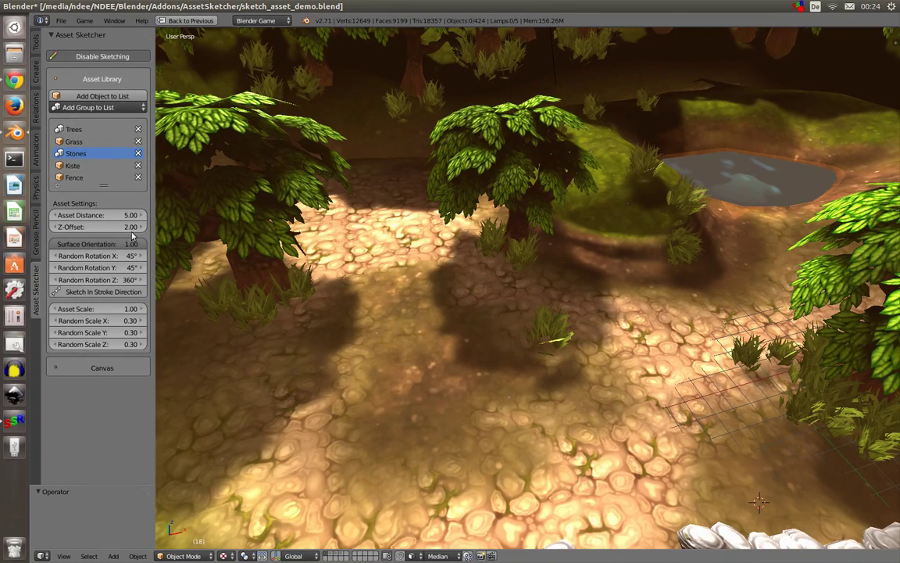
For the Grass asset, set Random Rotation X, Y and Z all to 0°.
middle_drag(242, 214, 288, 228)
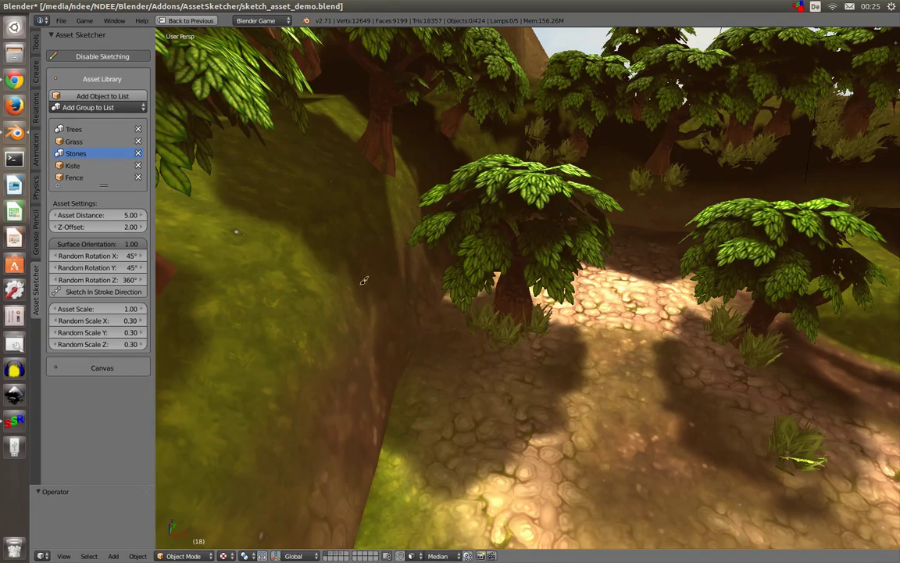
mouse_move(301, 247)
middle_down()
mouse_move(310, 236)
mouse_move(300, 229)
middle_up()
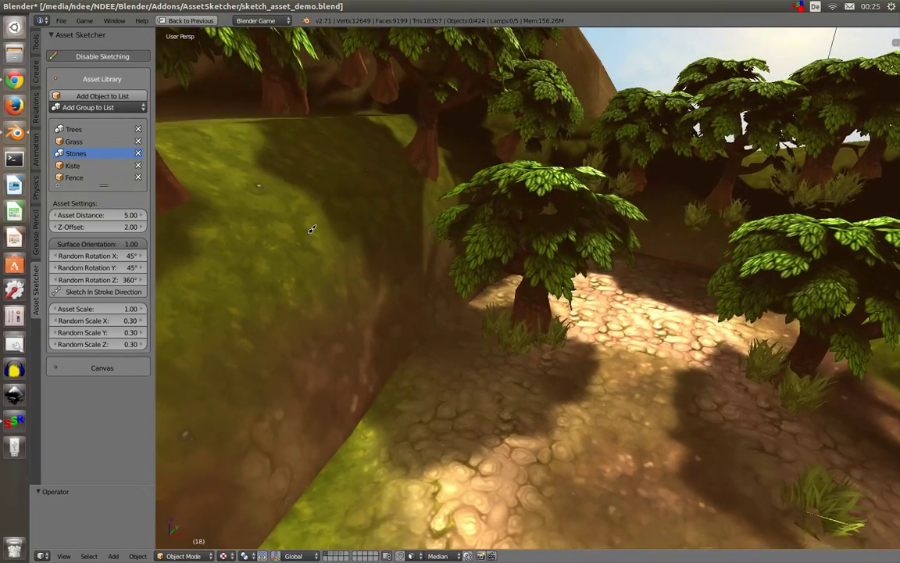
middle_drag(311, 229, 310, 223)
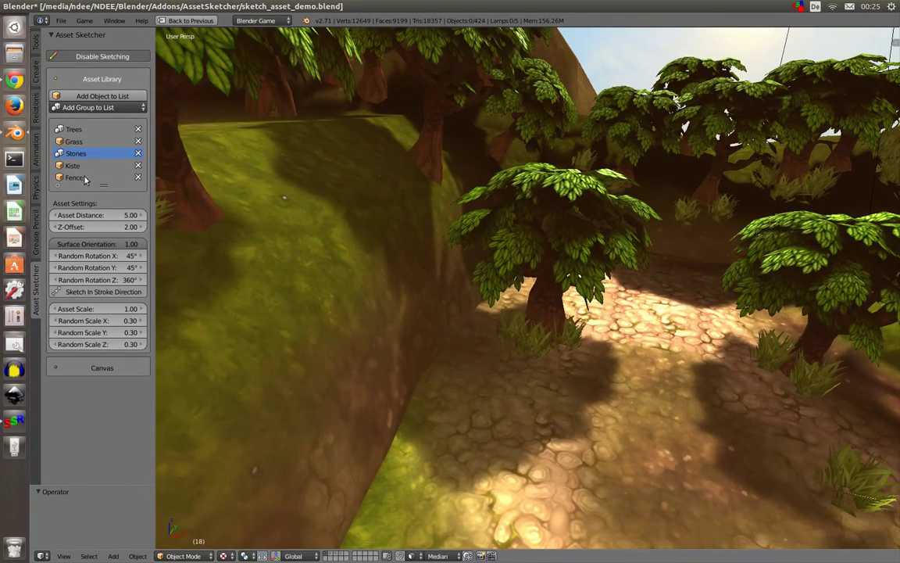
click(81, 141)
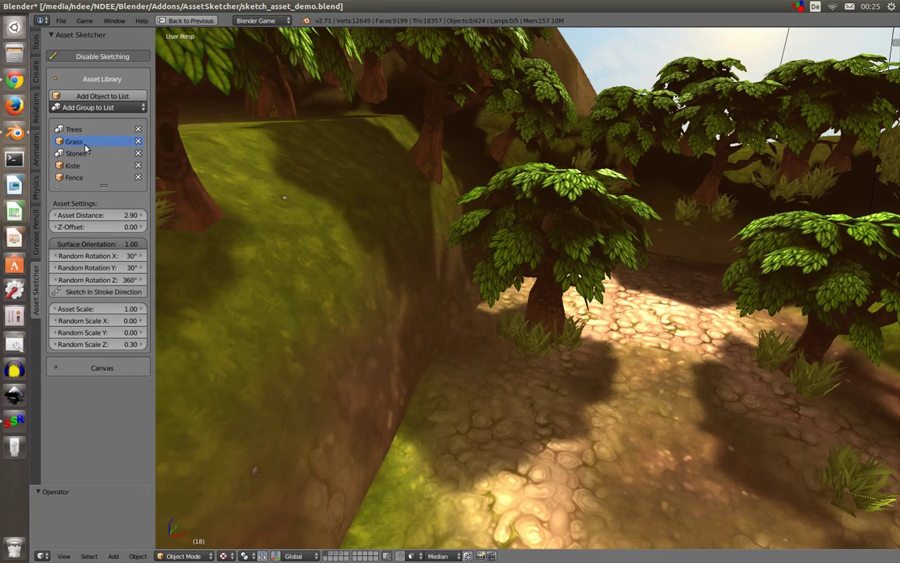
click(102, 256)
text(0d)
key(Return)
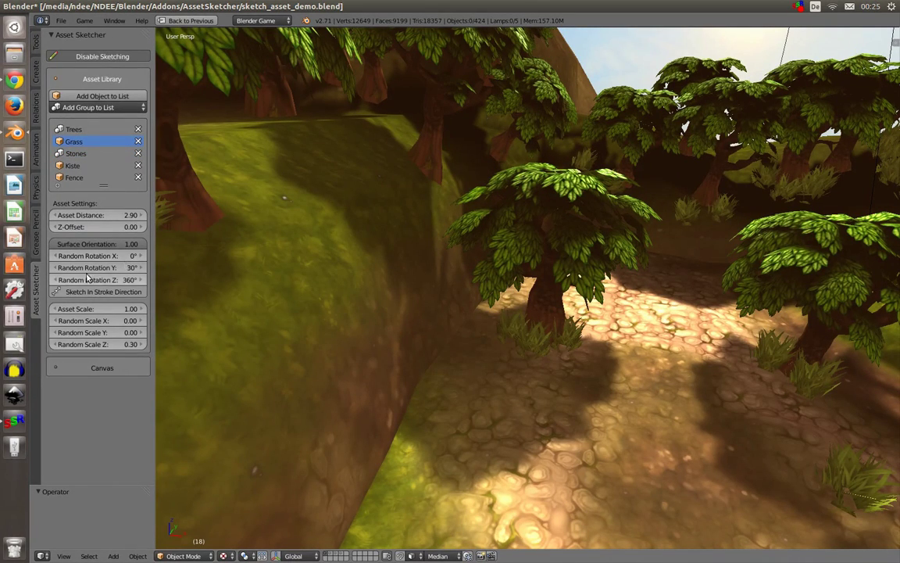
key(ctrl+c)
key(ctrl+v)
key(ctrl+v)
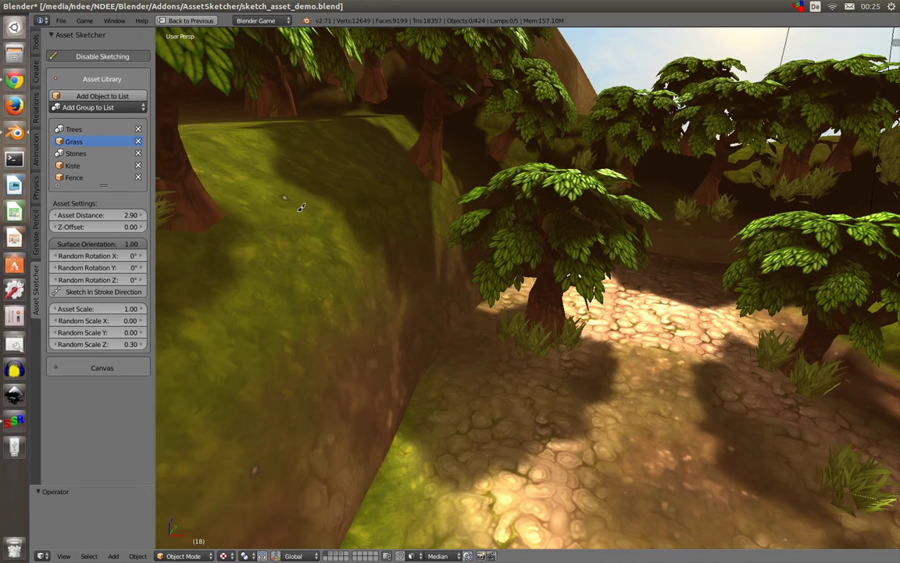
Place two grass tufts on the sunlit hillside slope beside the path.
drag(310, 180, 313, 190)
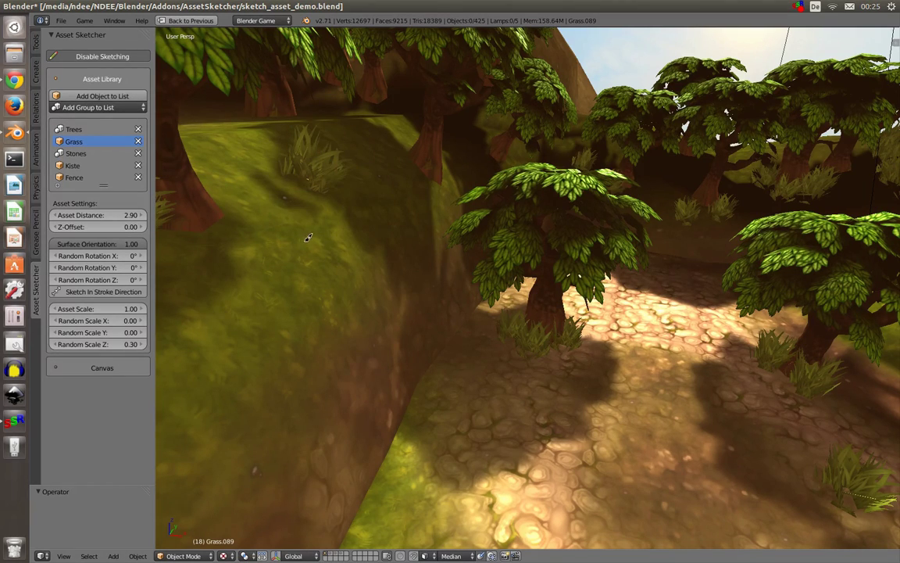
middle_drag(308, 238, 349, 245)
click(363, 268)
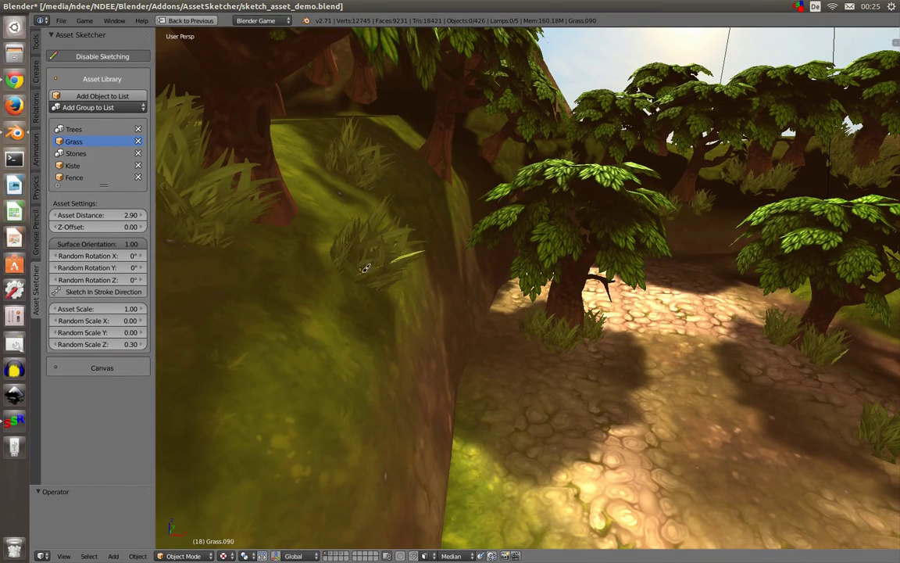
Set the Grass Surface Orientation to 0 and place another tuft on the hillside slope.
middle_drag(358, 238, 327, 253)
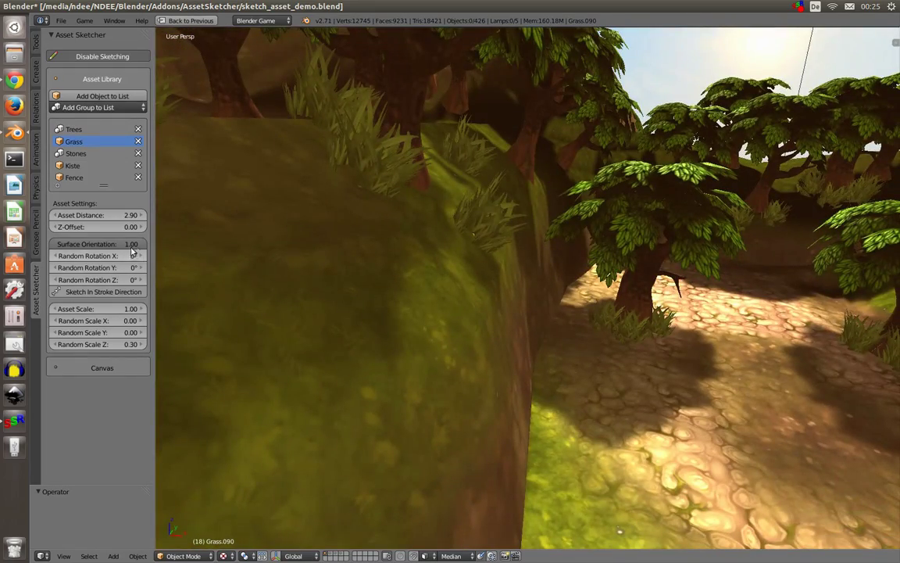
drag(131, 246, 32, 251)
middle_drag(408, 269, 433, 270)
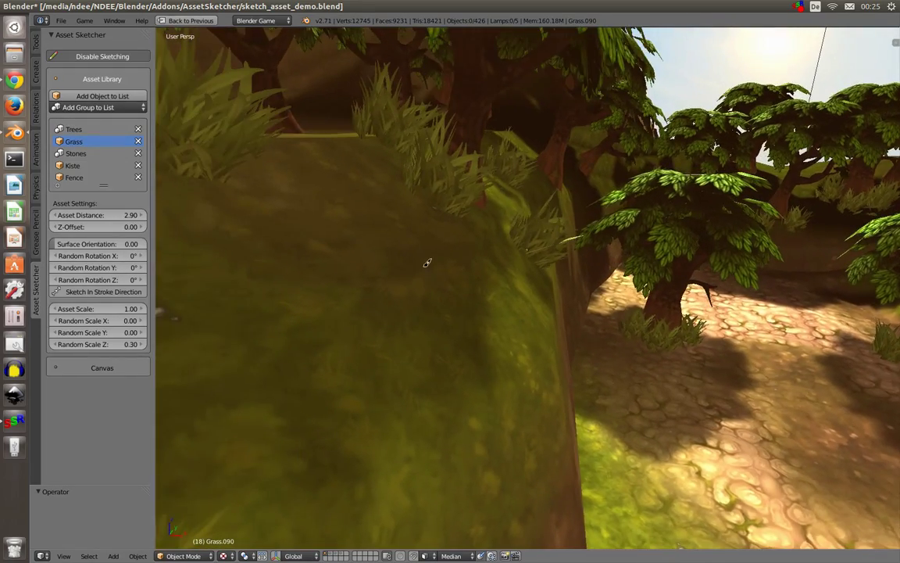
scroll(428, 265, down, 4)
click(459, 284)
Set the Grass Surface Orientation to 0.27 and sketch more grass on the slope.
middle_drag(454, 306, 423, 307)
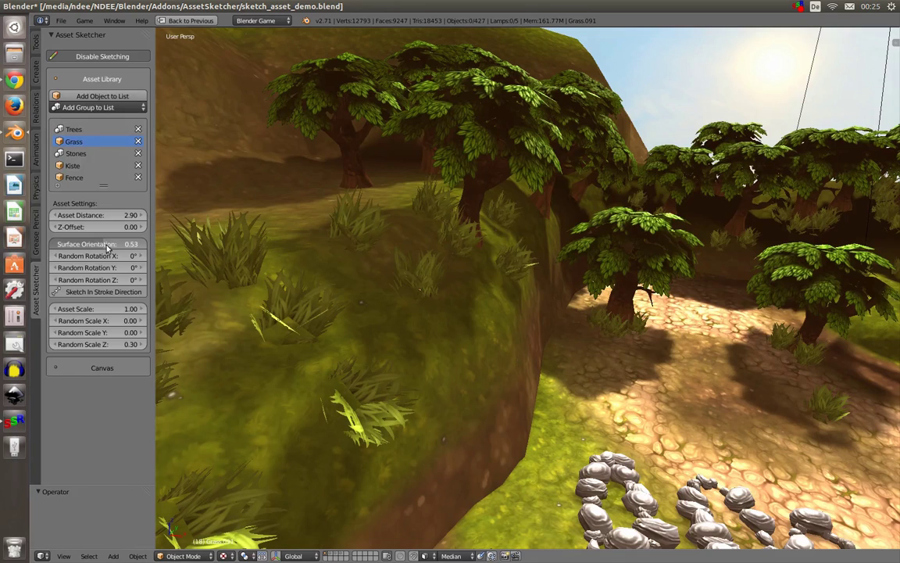
drag(72, 245, 93, 247)
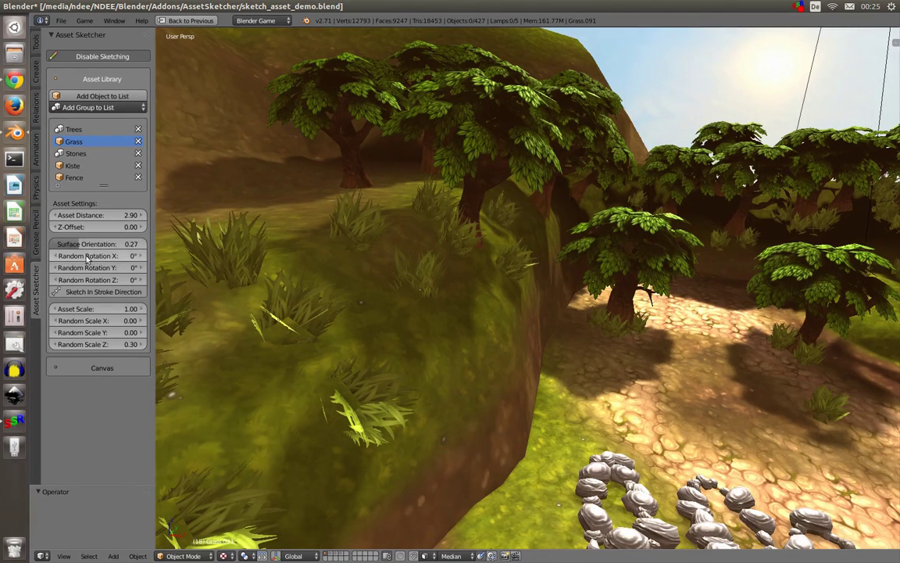
mouse_move(420, 305)
mouse_down()
mouse_move(431, 321)
mouse_move(440, 296)
mouse_up()
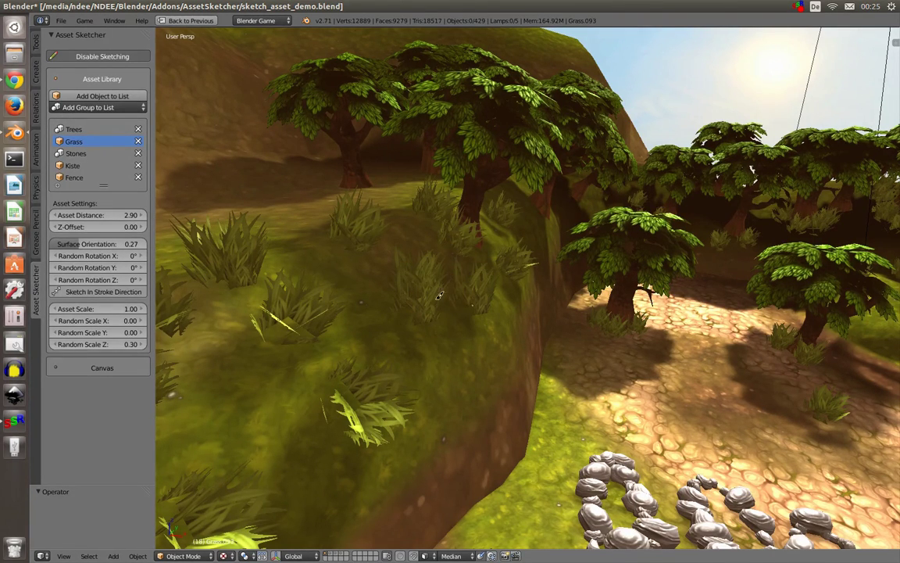
Remove the rear tree on the hill and place a new one from the Trees asset closer to the slope.
key(ctrl+z)
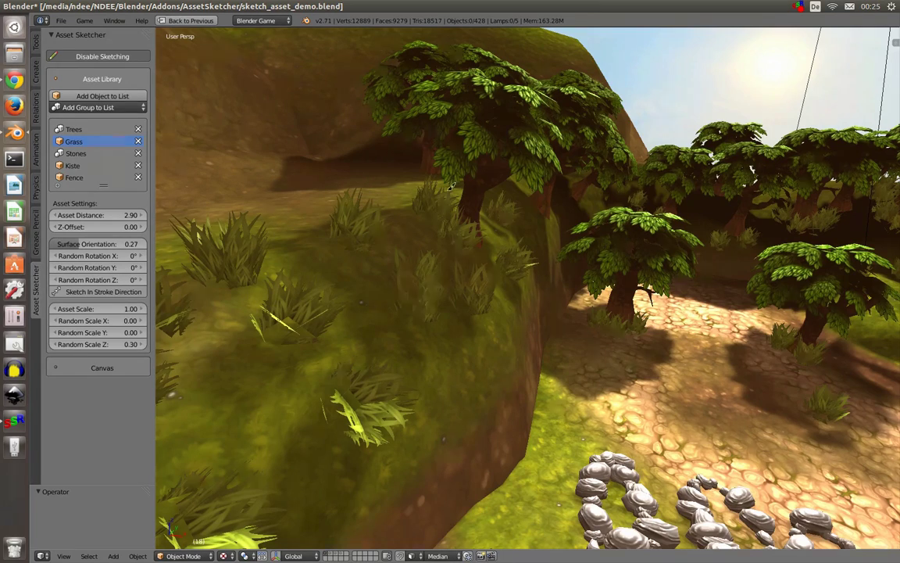
key(ctrl+z)
drag(319, 203, 365, 271)
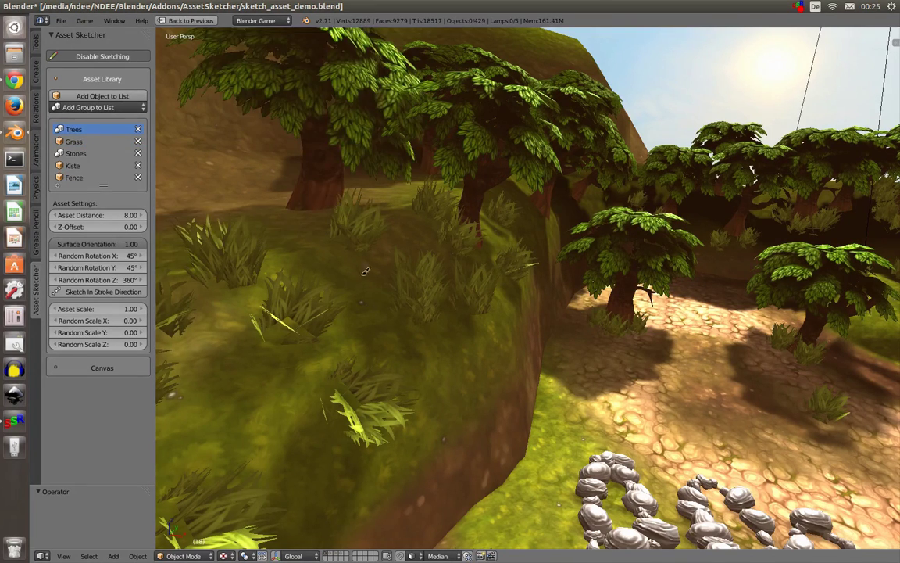
click(384, 308)
key(ctrl+z)
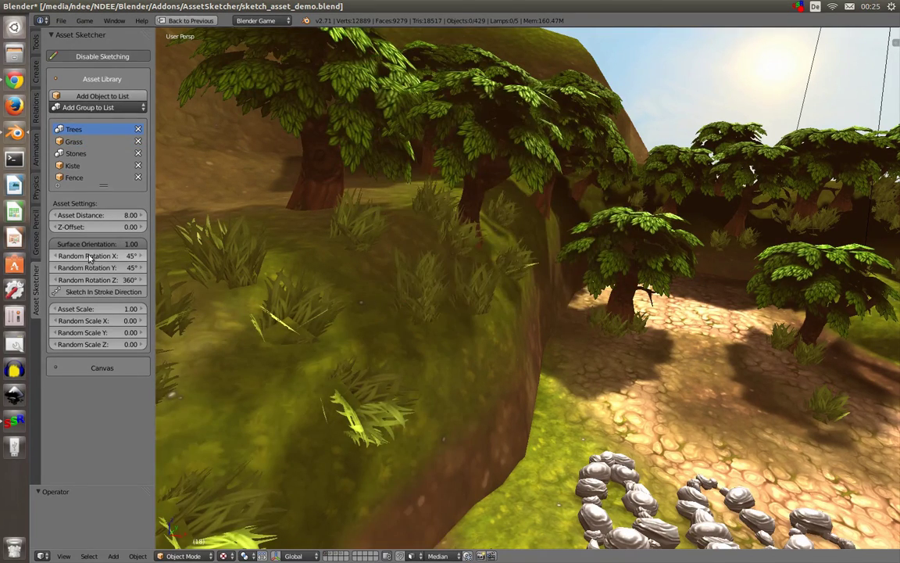
Set the Trees Random Rotation X, Y and Z to 0° and place a test tree on the hillside slope.
click(91, 257)
text(0)
key(Return)
click(108, 268)
text(0)
key(Return)
click(394, 323)
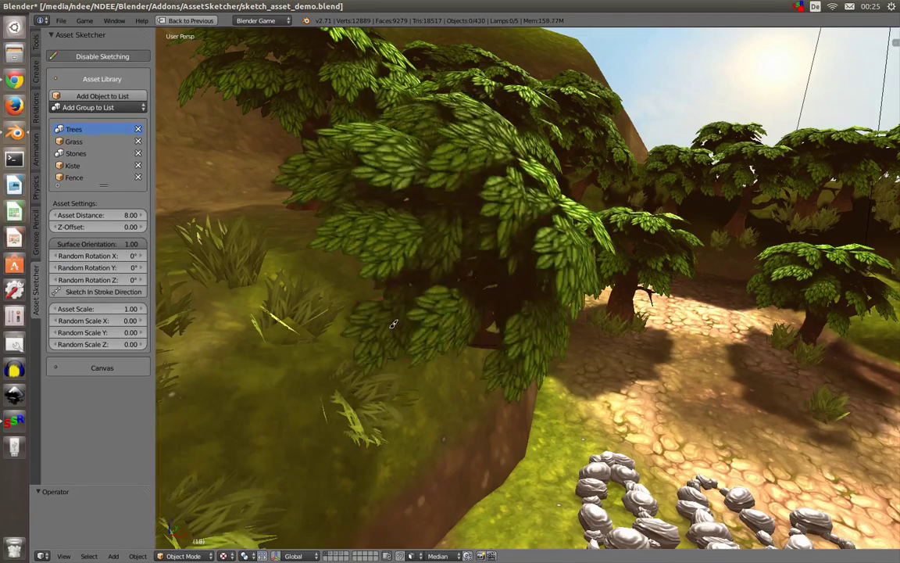
middle_drag(389, 301, 450, 346)
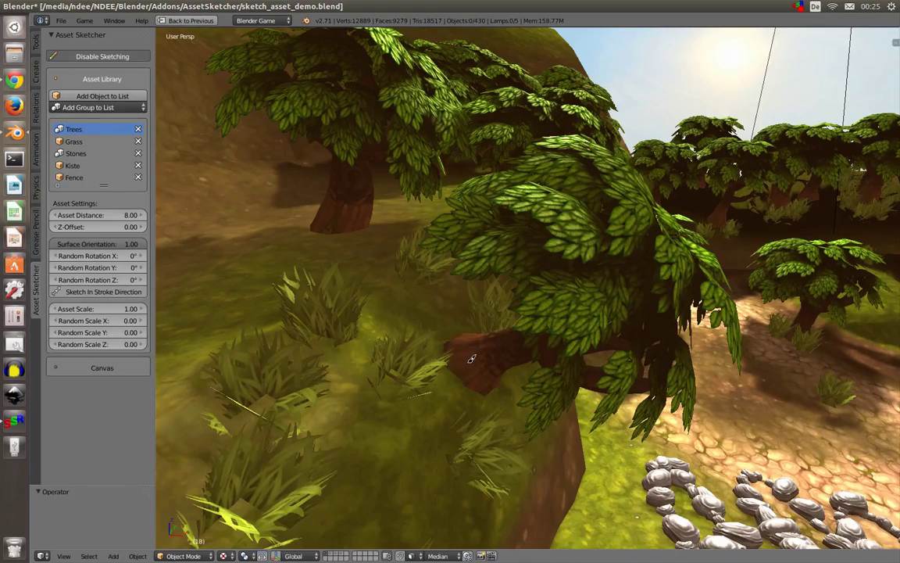
Undo the tilted test tree, set the Trees Surface Orientation to 0.47, and place a new tree on the slope.
key(ctrl+z)
drag(133, 248, 81, 248)
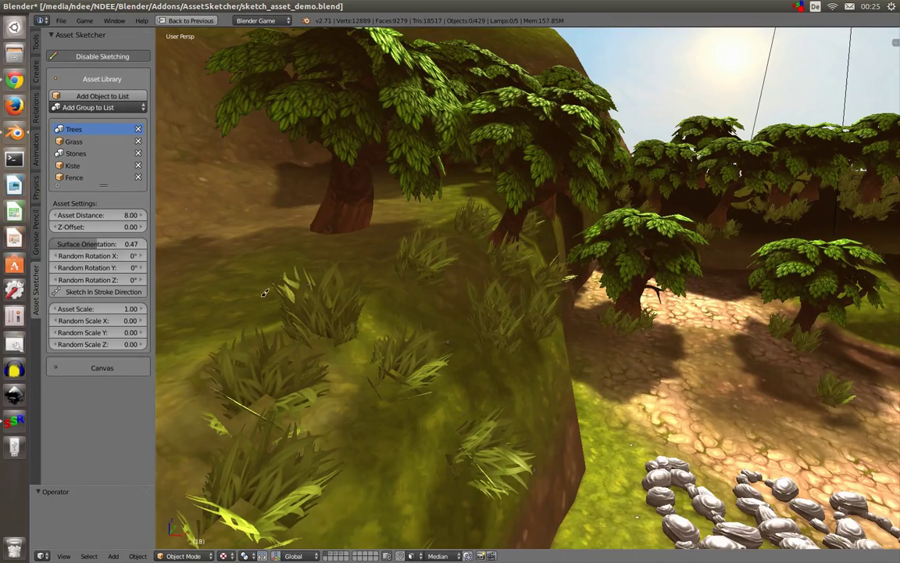
click(444, 308)
middle_drag(450, 277, 481, 284)
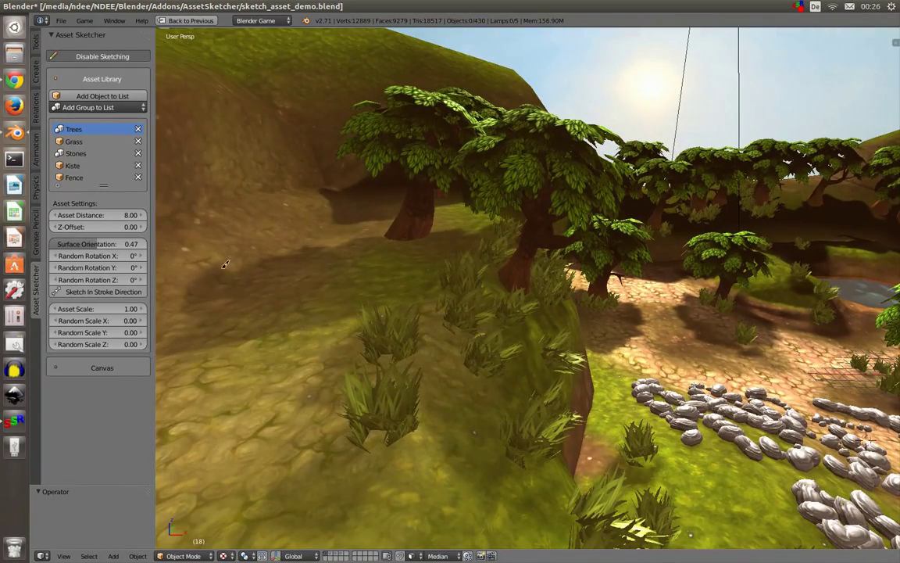
Set the Trees Random Rotation Z to 360°, sketch test trees on the hill, and undo them.
drag(84, 284, 276, 271)
mouse_move(282, 268)
mouse_down()
mouse_move(248, 267)
mouse_move(326, 297)
mouse_up()
key(ctrl+z)
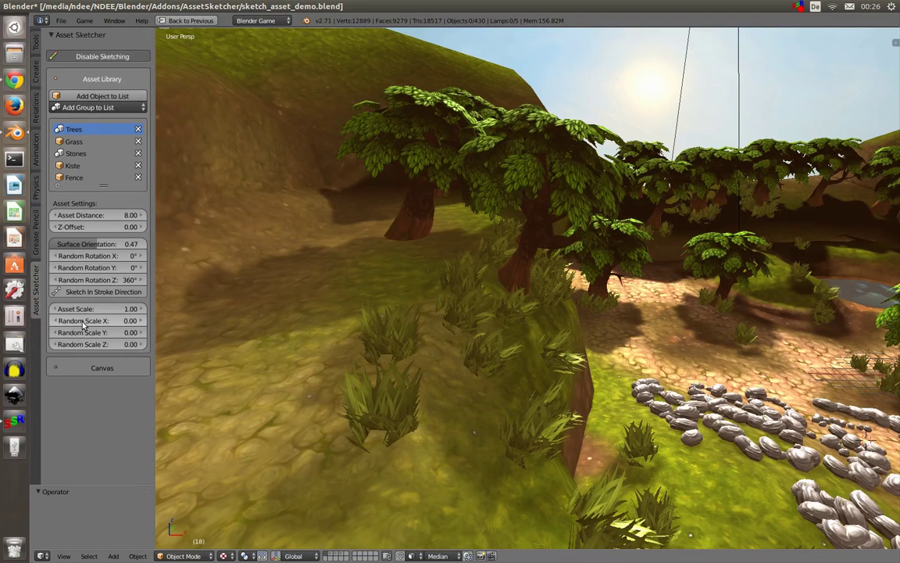
Set the Trees Random Scale Z to 0.40 and sketch a group of trees across the hilltop.
click(99, 343)
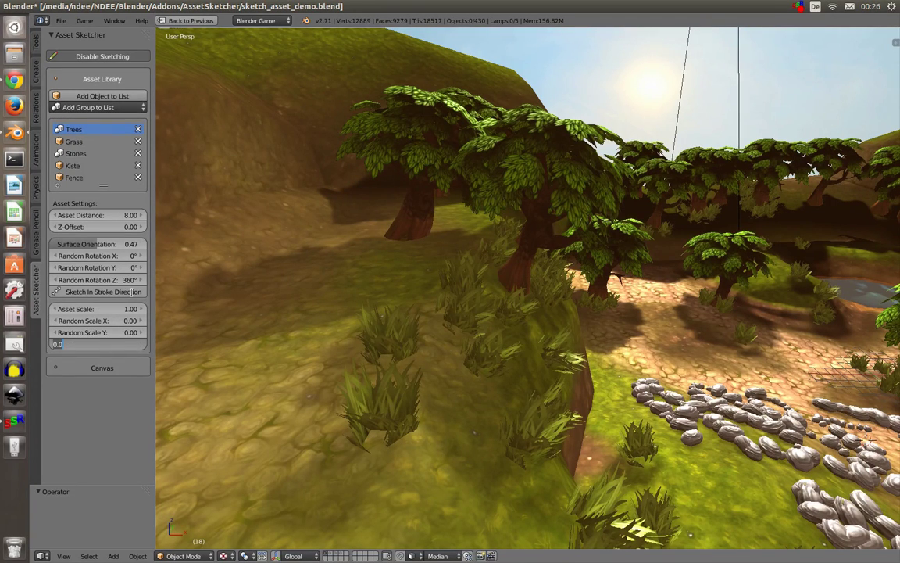
key(Return)
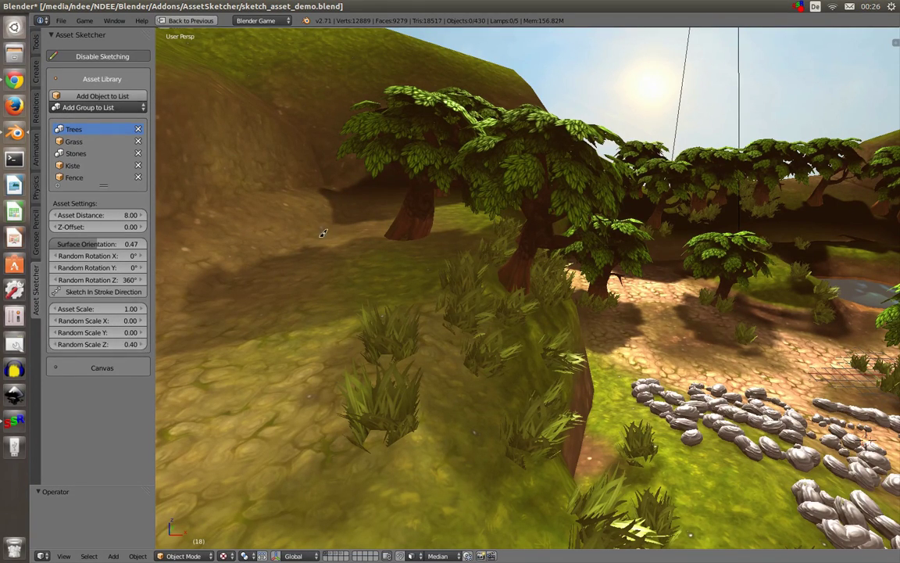
mouse_move(322, 234)
mouse_down()
mouse_move(304, 269)
mouse_move(356, 264)
mouse_up()
mouse_move(317, 264)
middle_down()
mouse_move(345, 284)
mouse_move(326, 283)
middle_up()
mouse_move(296, 291)
mouse_down()
mouse_move(262, 318)
mouse_move(276, 355)
mouse_up()
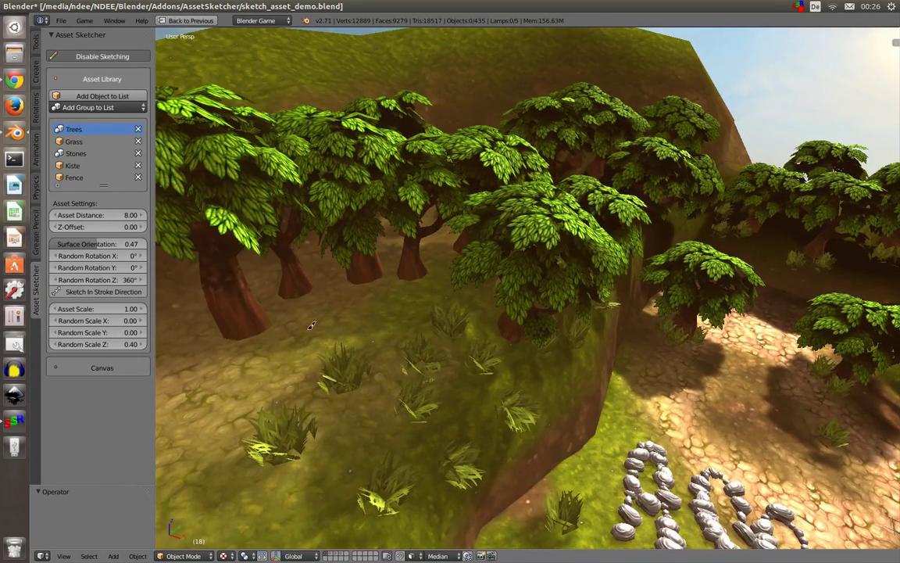
Undo the group of trees sketched across the hilltop.
key(ctrl+z)
key(ctrl+z)
key(ctrl+z)
For the Fence asset, set the Asset Distance to 4.80 and the Asset Scale to 0.60.
mouse_move(329, 224)
middle_down()
mouse_move(340, 237)
mouse_move(115, 295)
middle_up()
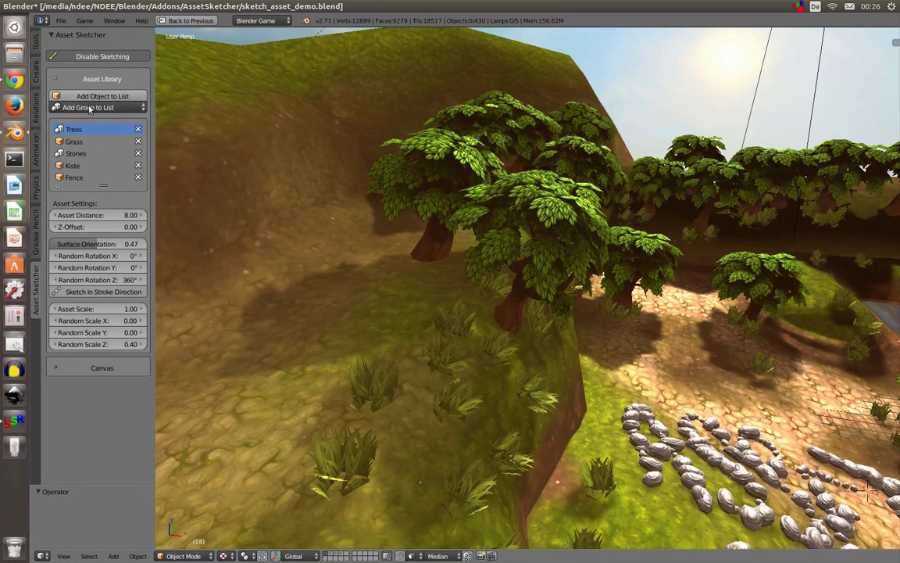
click(79, 179)
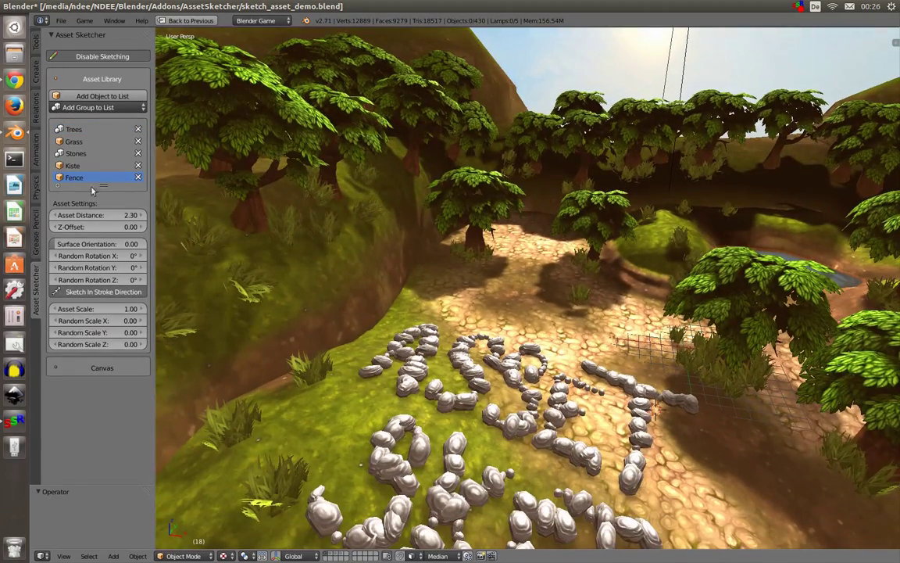
scroll(506, 267, down, 3)
scroll(506, 266, up, 4)
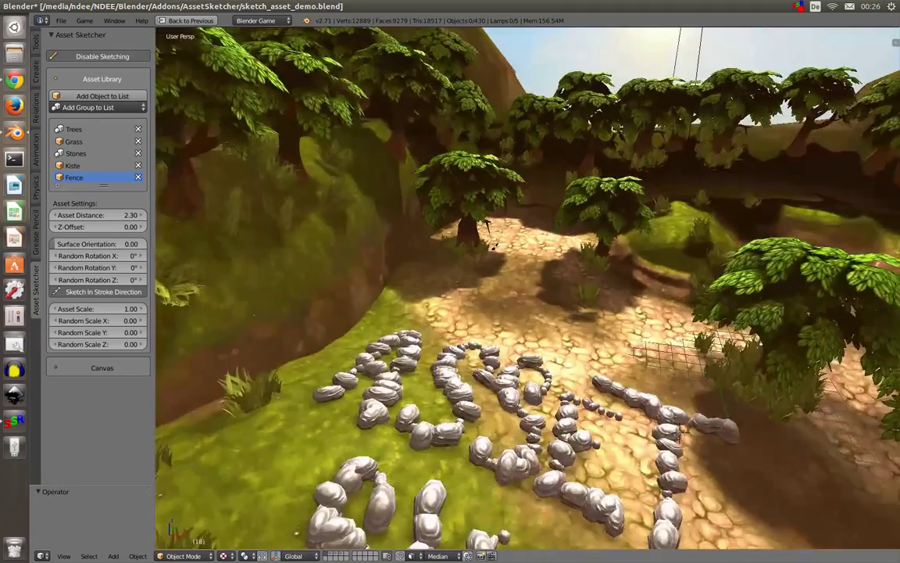
middle_drag(506, 267, 515, 254)
scroll(515, 253, up, 1)
click(100, 215)
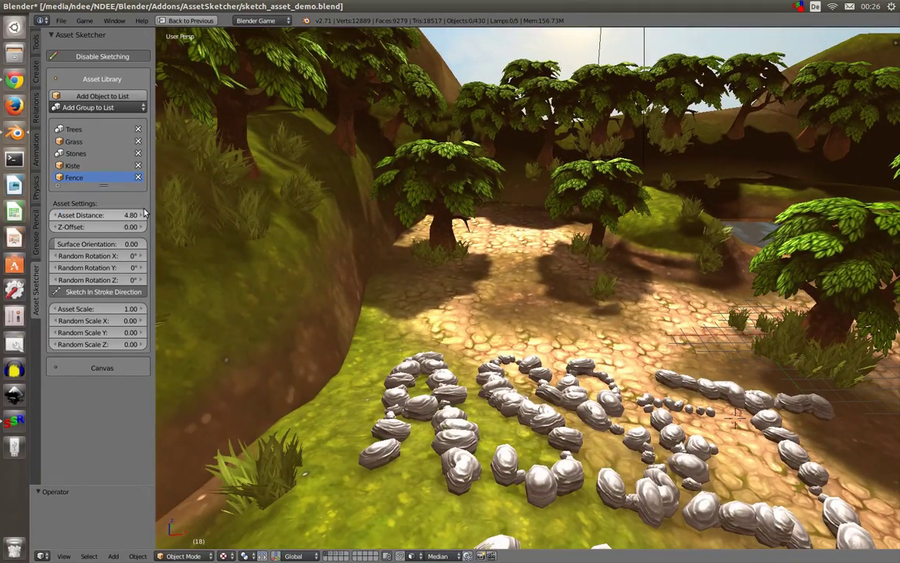
key(Tab)
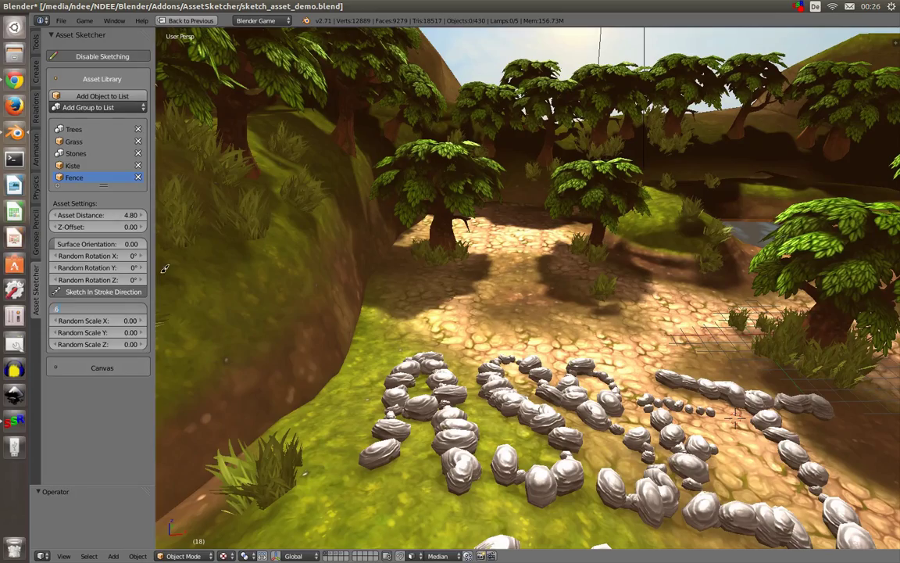
key(Return)
Try placing a single fence segment on the path between the two trees, and undo it.
click(478, 278)
scroll(503, 216, up, 3)
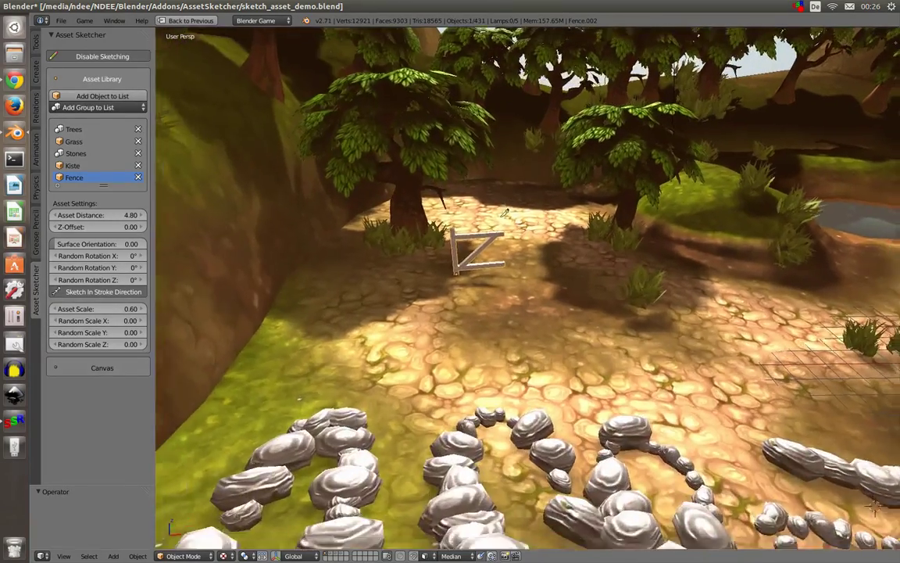
scroll(501, 218, down, 1)
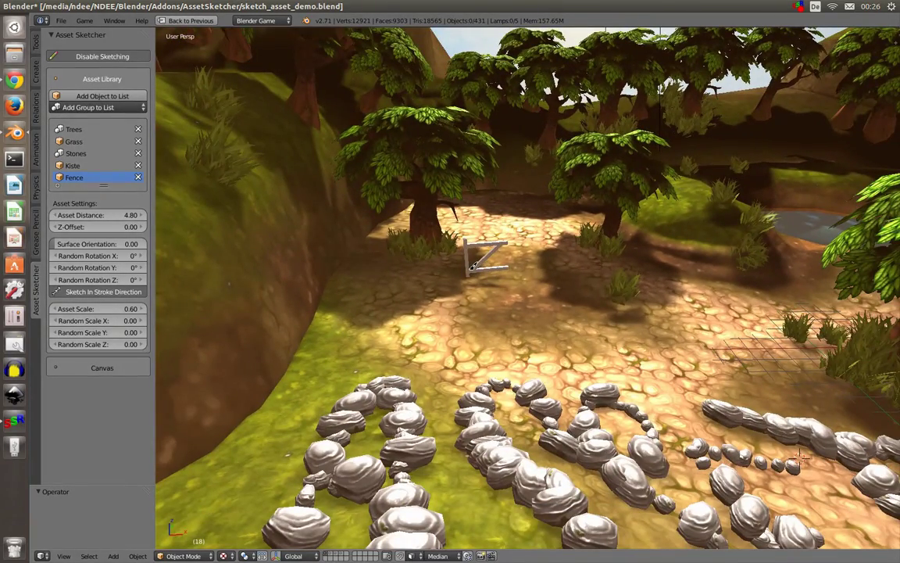
key(ctrl+z)
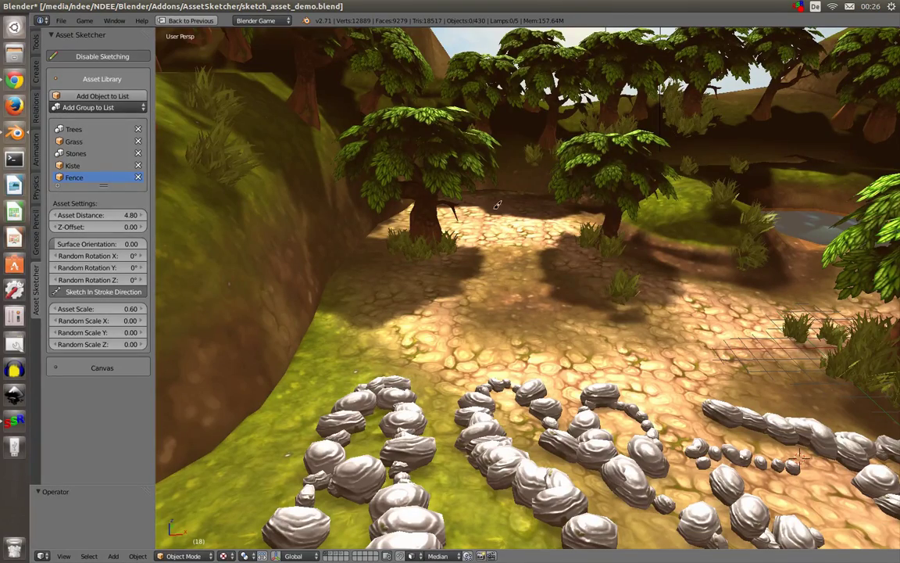
Sketch a curved fence across the path and extend it with one more segment toward the hillside.
mouse_move(370, 234)
mouse_down()
mouse_move(388, 281)
mouse_move(414, 263)
mouse_move(404, 279)
mouse_move(413, 259)
mouse_move(414, 272)
mouse_move(453, 271)
mouse_move(464, 302)
mouse_move(505, 315)
mouse_move(668, 328)
mouse_move(735, 295)
mouse_up()
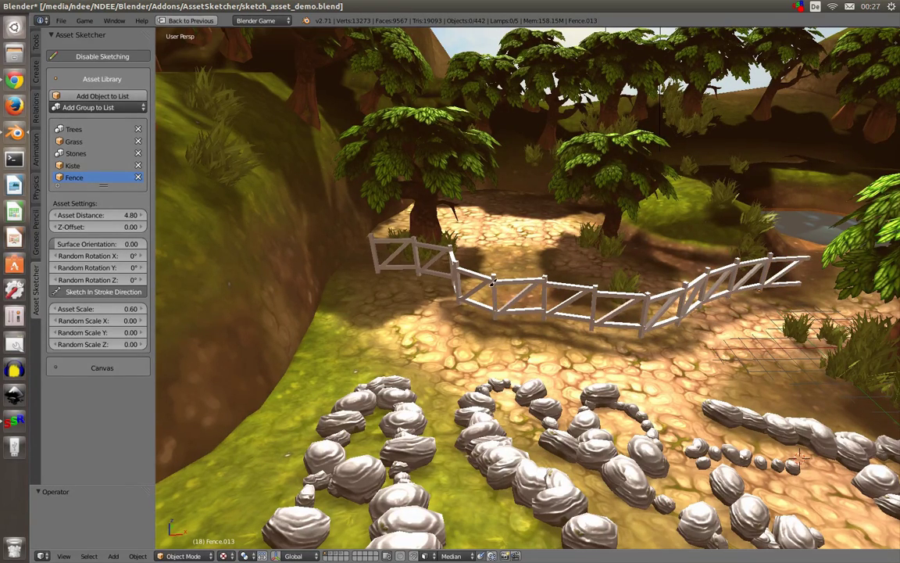
drag(337, 272, 362, 272)
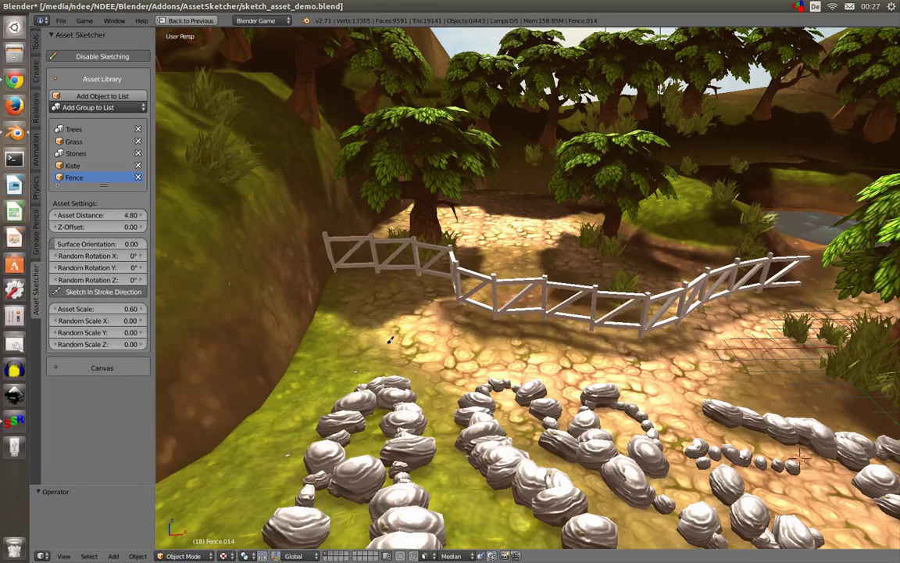
middle_drag(351, 306, 404, 277)
scroll(396, 249, down, 4)
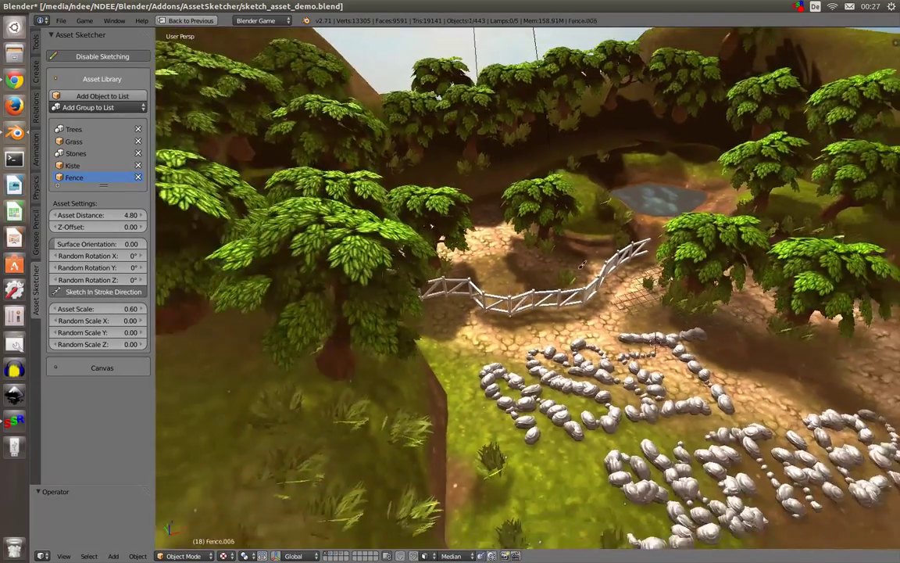
shift+middle_drag(597, 304, 473, 282)
scroll(474, 281, down, 1)
key(a)
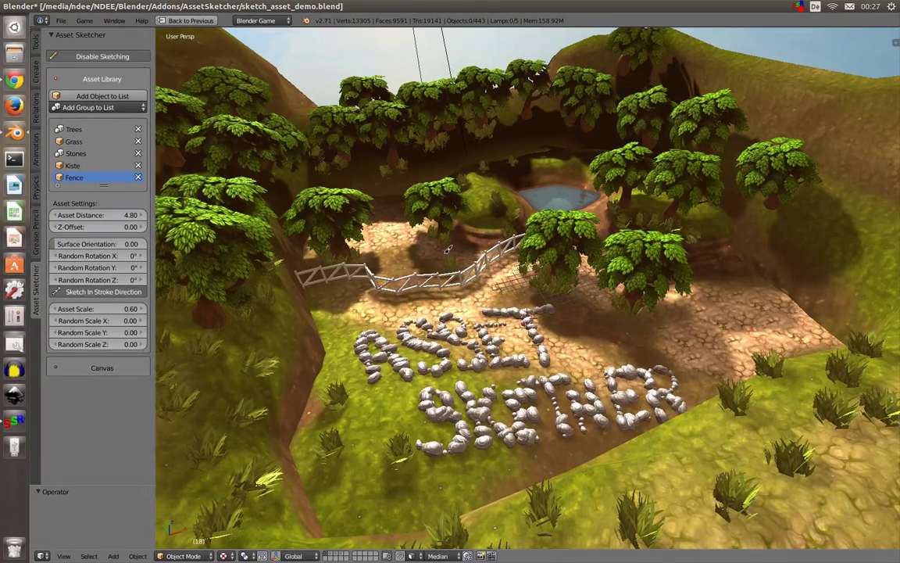
shift+middle_drag(459, 257, 481, 290)
right_click(475, 291)
scroll(472, 274, up, 2)
key(a)
scroll(471, 266, down, 1)
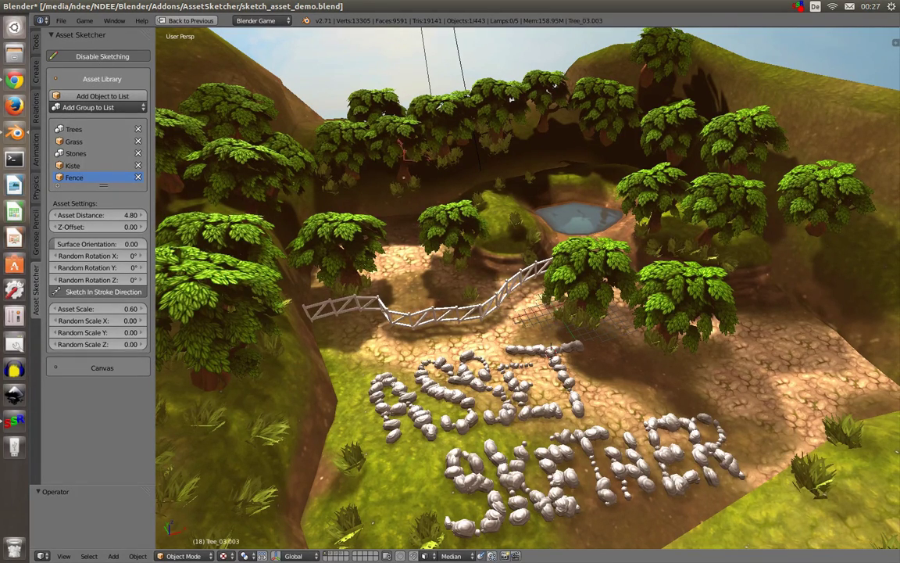
Delete the row of trees and the grass clumps along the foot of the back hill, up to the pond area.
right_click(409, 157)
key(Delete)
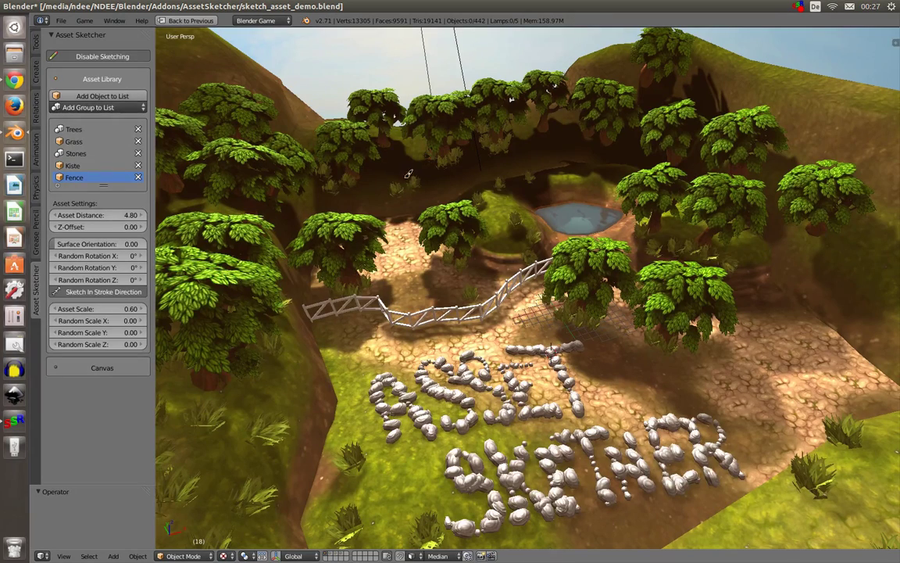
right_click(346, 177)
key(Delete)
right_click(337, 177)
key(Delete)
right_click(375, 135)
key(Delete)
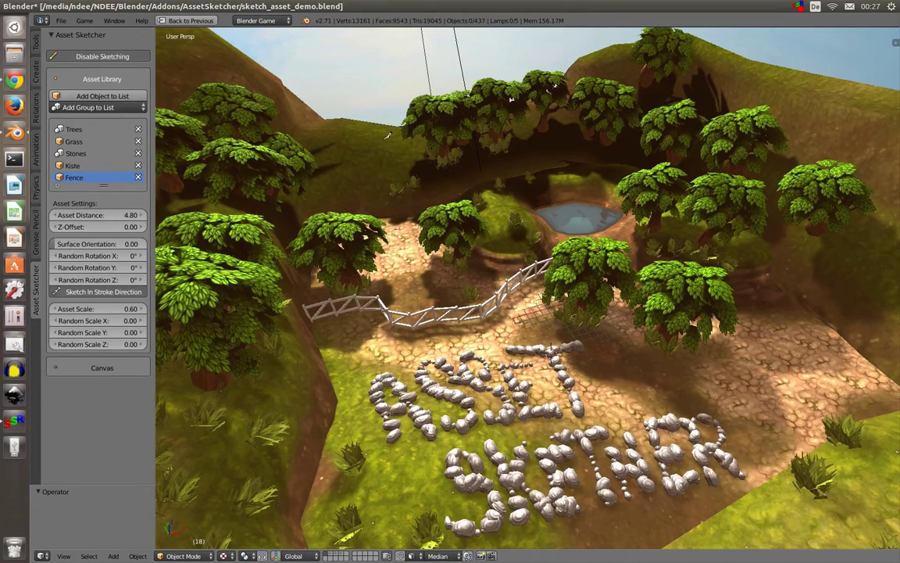
right_click(446, 149)
mouse_move(447, 149)
ctrl+mouse_down()
mouse_move(453, 145)
mouse_move(424, 183)
mouse_move(501, 143)
mouse_move(451, 121)
mouse_move(509, 129)
ctrl+mouse_up()
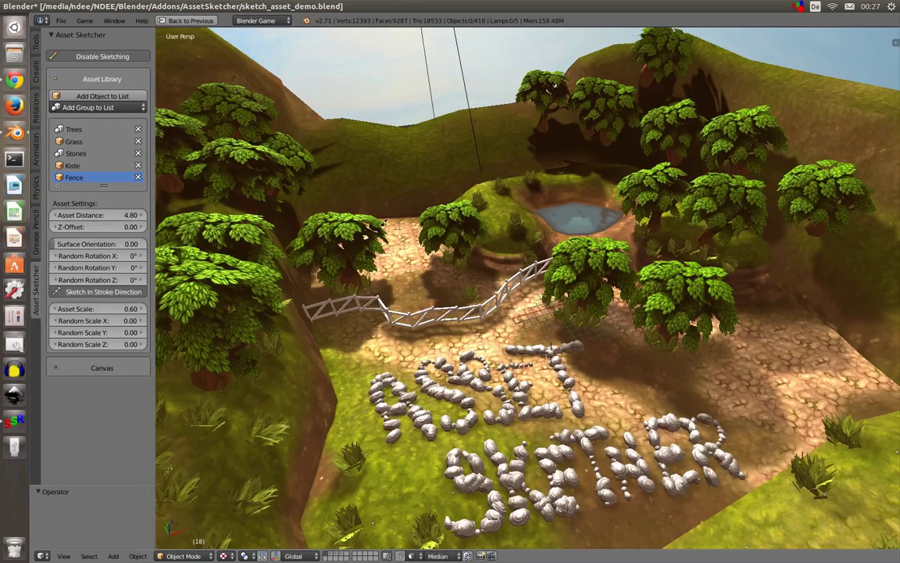
Expand the Canvas settings and remove both Plane.001 and Plane from the canvas list.
mouse_move(384, 223)
middle_down()
mouse_move(389, 200)
mouse_move(388, 217)
mouse_move(386, 209)
middle_up()
scroll(391, 200, up, 3)
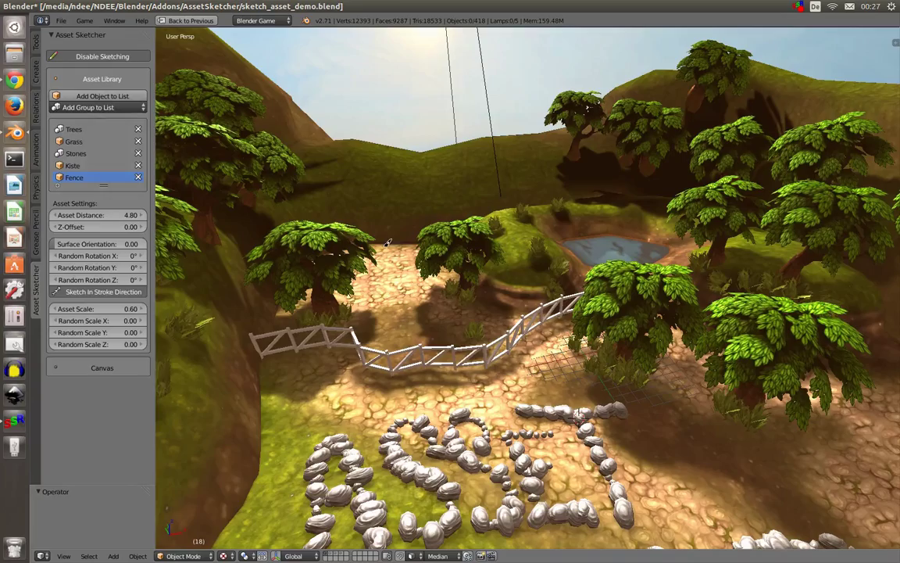
scroll(377, 246, down, 1)
scroll(381, 246, up, 4)
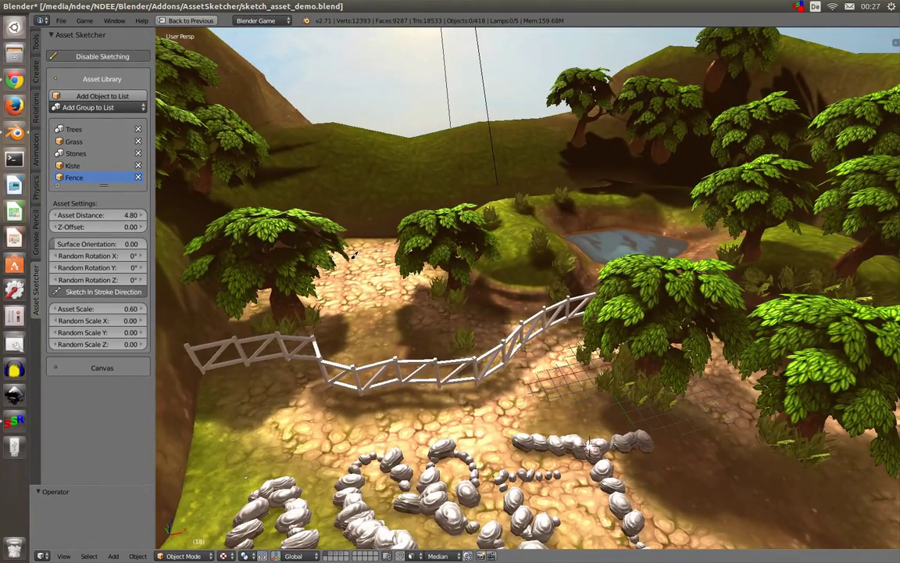
click(52, 371)
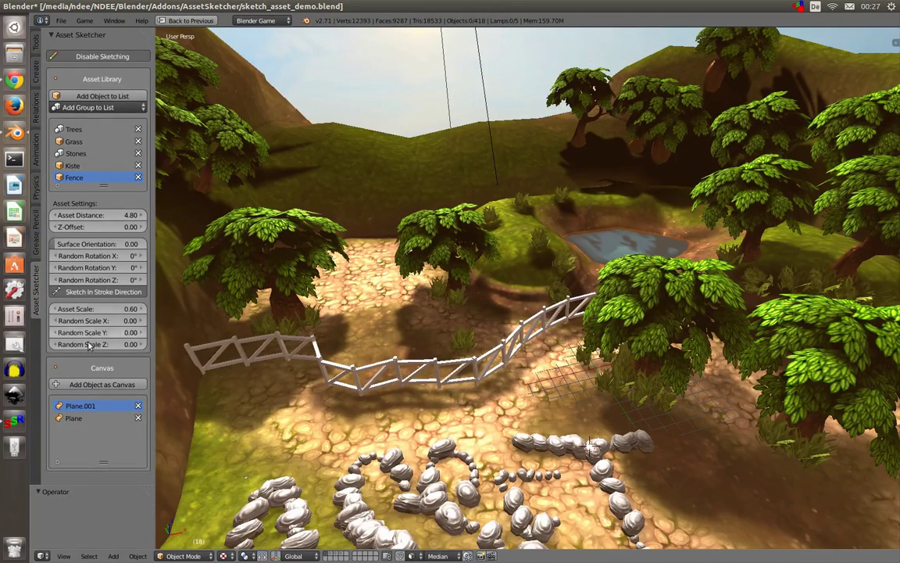
shift+middle_drag(252, 382, 298, 316)
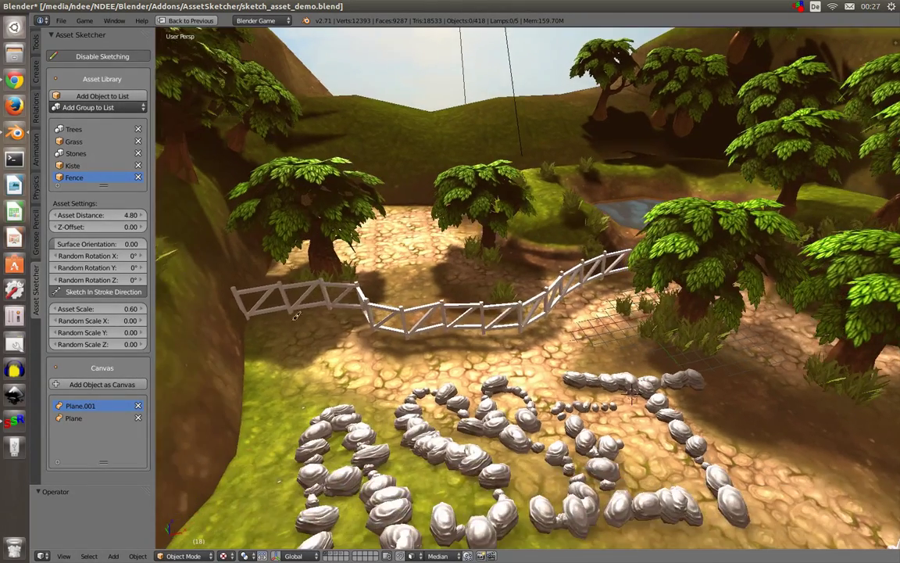
click(139, 407)
click(140, 410)
click(139, 408)
click(141, 410)
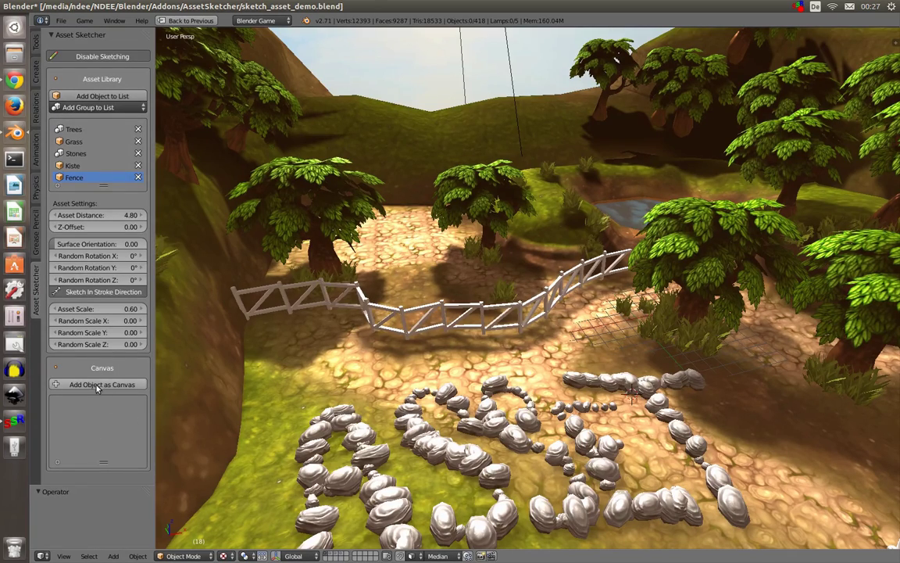
Add the terrain objects Plane.001 and Plane to the canvas list.
right_click(323, 352)
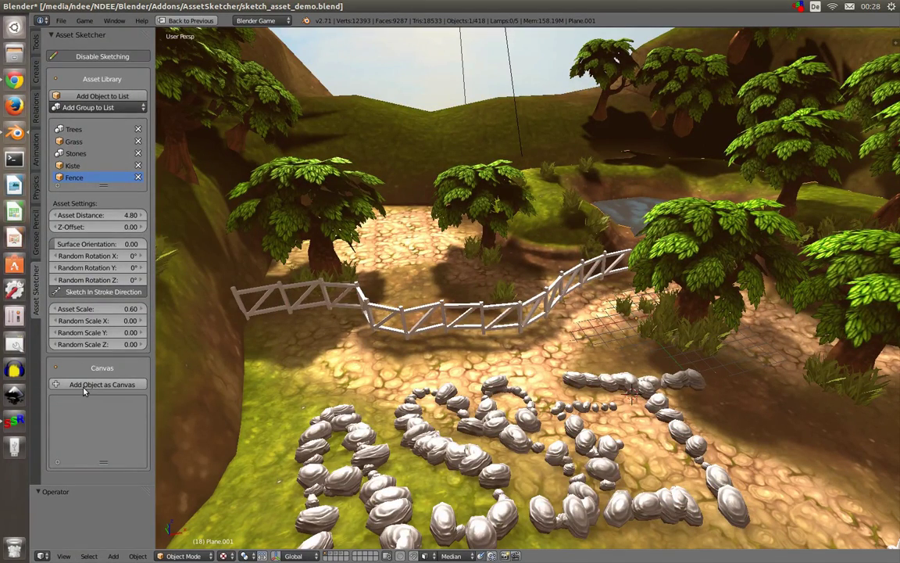
click(91, 387)
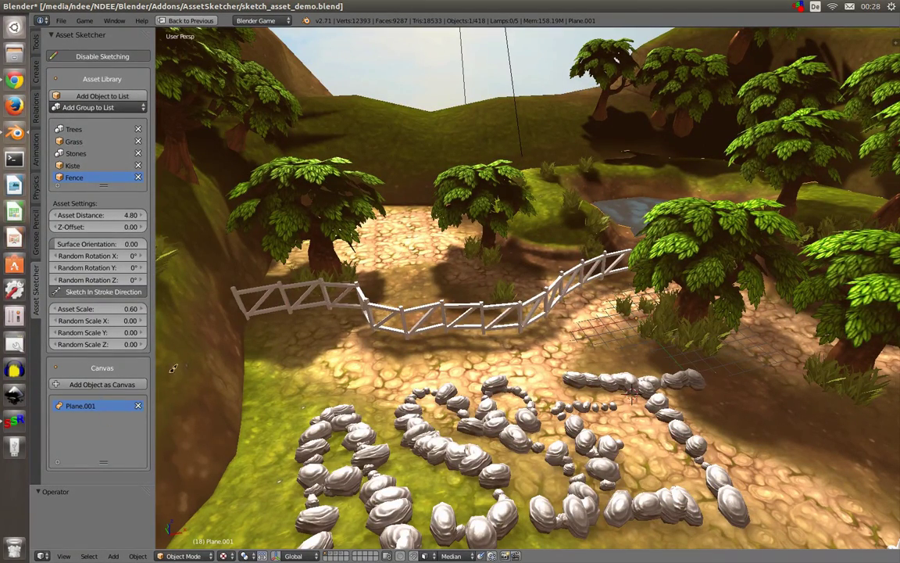
click(94, 384)
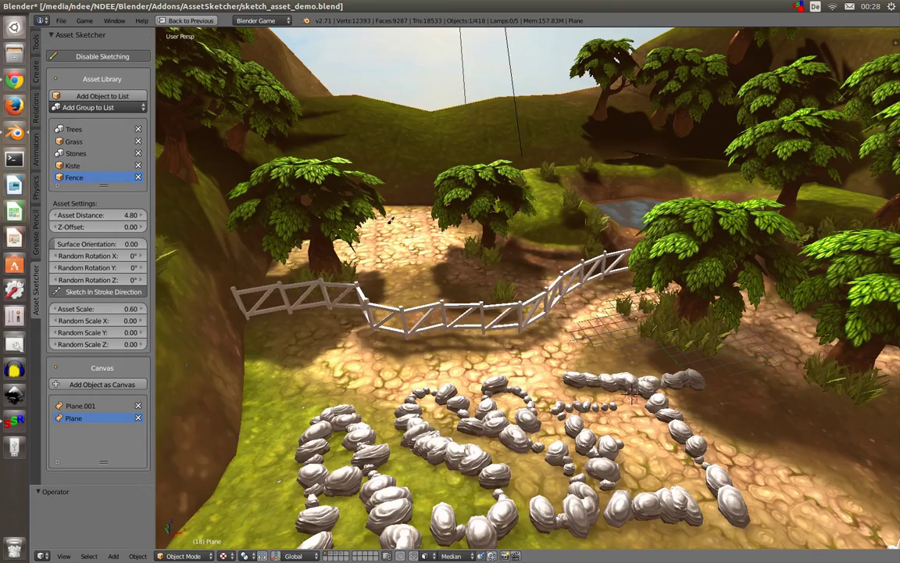
Try sketching a short stretch of fence on the path between the two trees.
shift+middle_drag(391, 220, 399, 242)
mouse_move(401, 240)
mouse_down()
mouse_move(448, 299)
mouse_move(409, 236)
mouse_move(425, 275)
mouse_up()
mouse_move(394, 225)
middle_down()
mouse_move(412, 246)
mouse_move(409, 223)
middle_up()
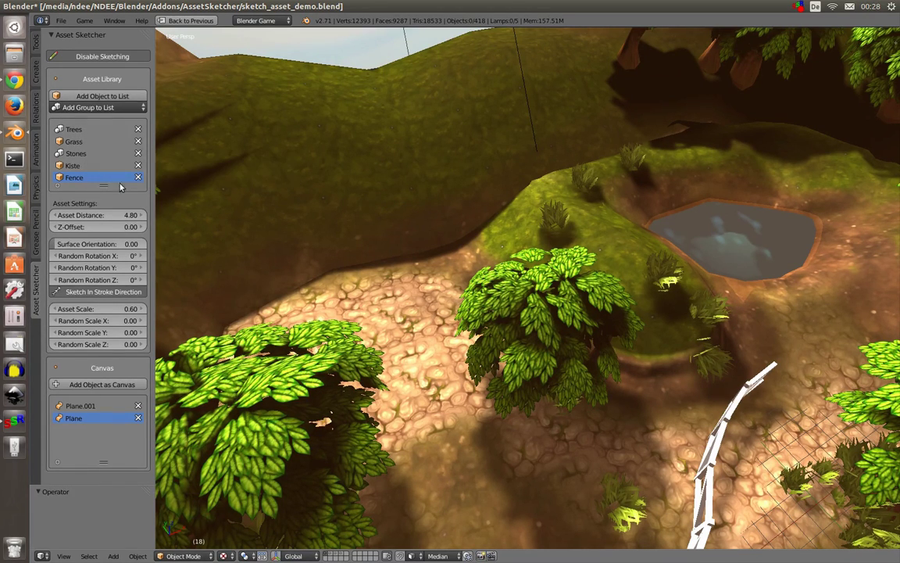
Add the Tree_01 object from layer 2 to the asset library as a single object, and return to layer 1.
key(2)
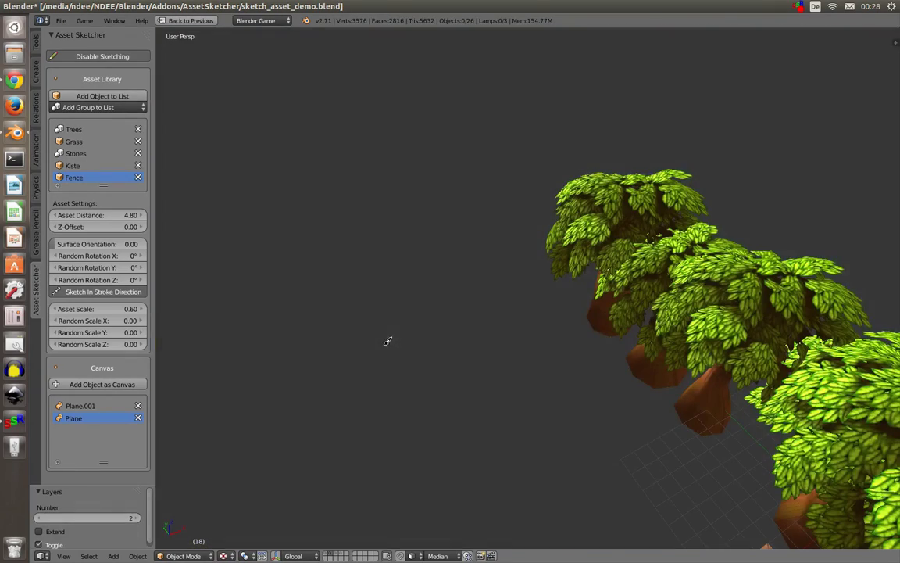
middle_drag(387, 337, 464, 296)
right_click(433, 316)
key(g)
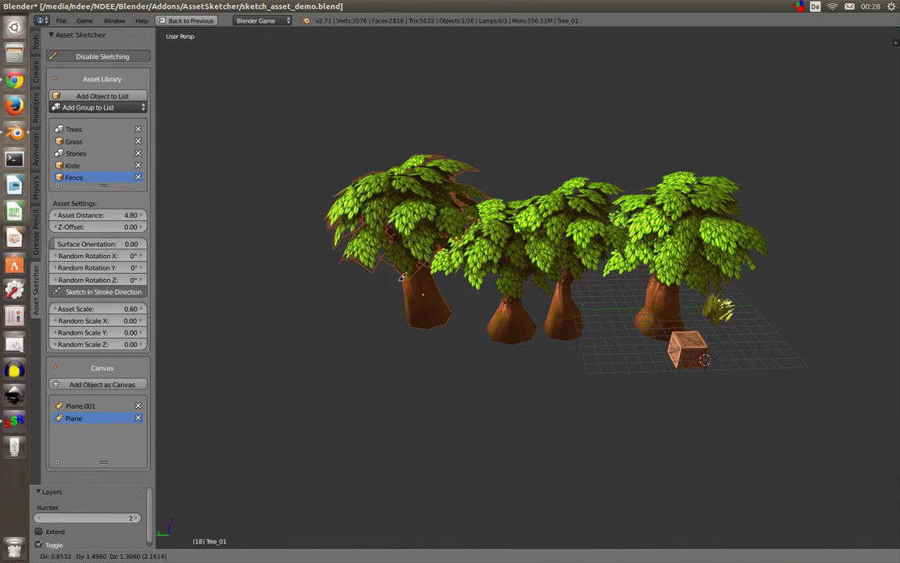
right_click(392, 289)
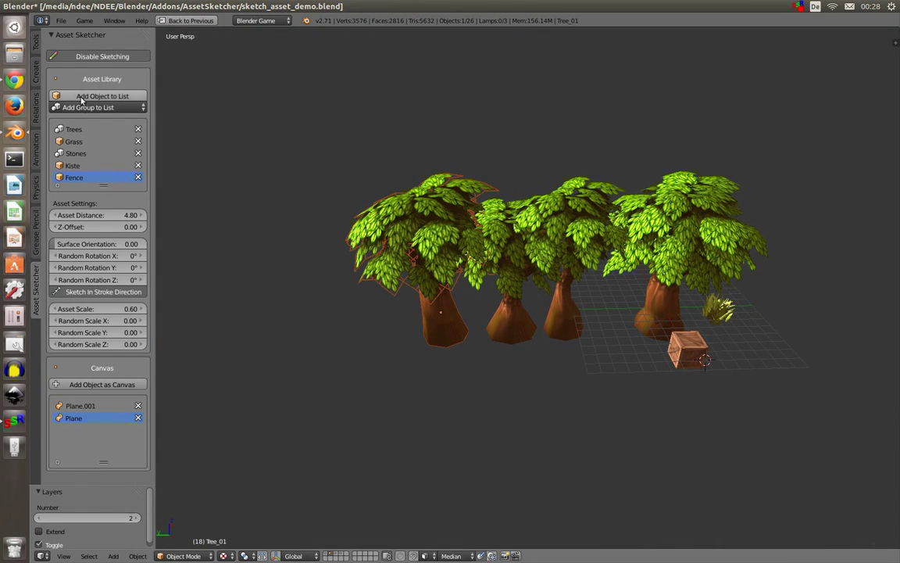
middle_drag(428, 284, 422, 261)
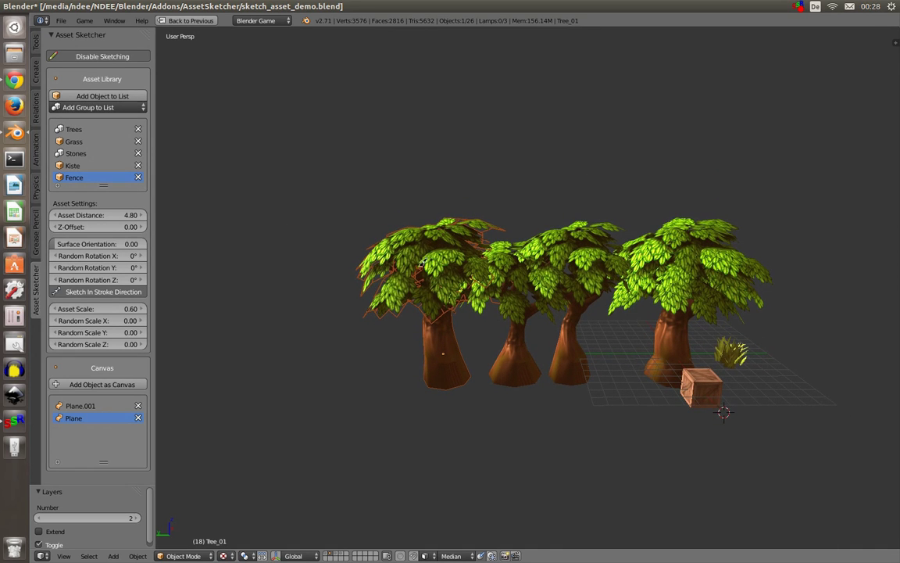
click(86, 96)
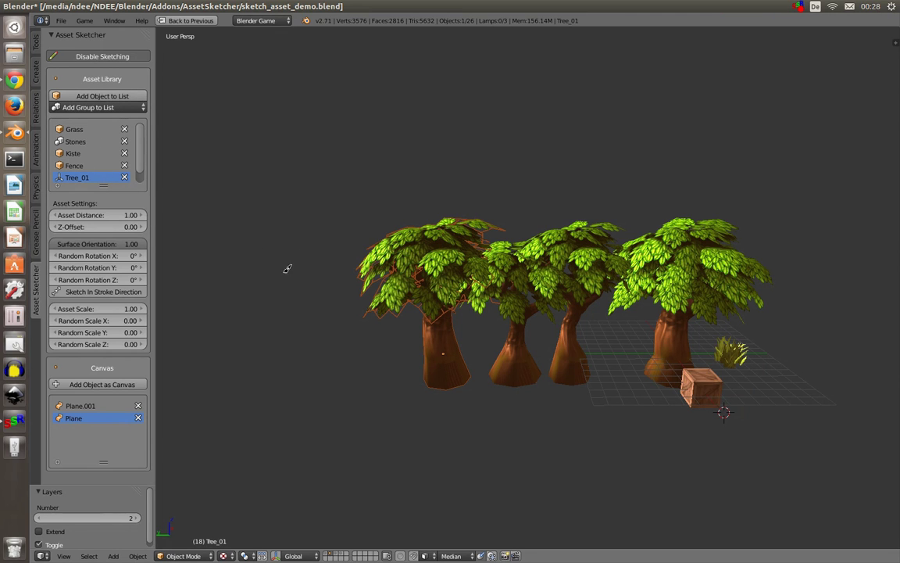
key(1)
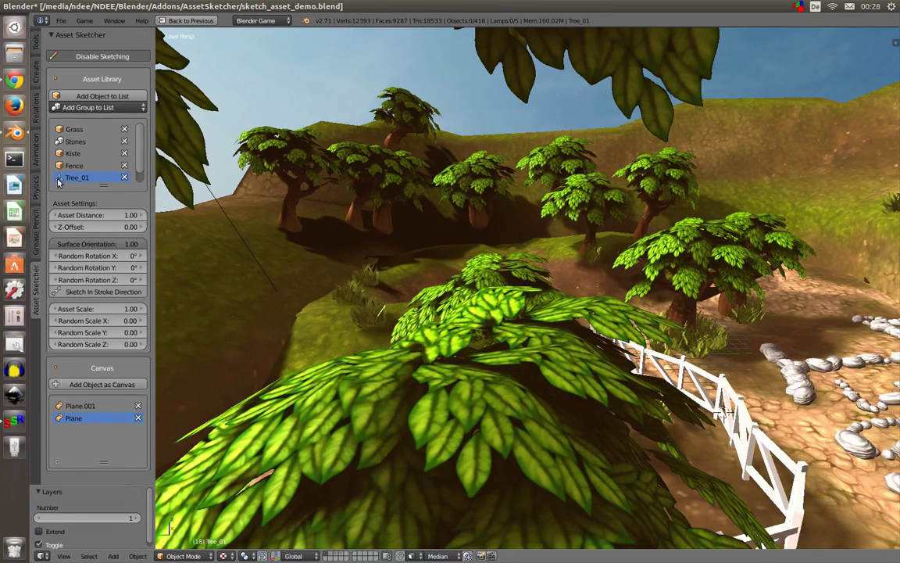
Try placing a single Tree_01 asset in the scene, and undo it.
mouse_move(596, 296)
middle_down()
mouse_move(453, 304)
mouse_move(343, 279)
mouse_move(412, 304)
middle_up()
click(338, 277)
key(ctrl+z)
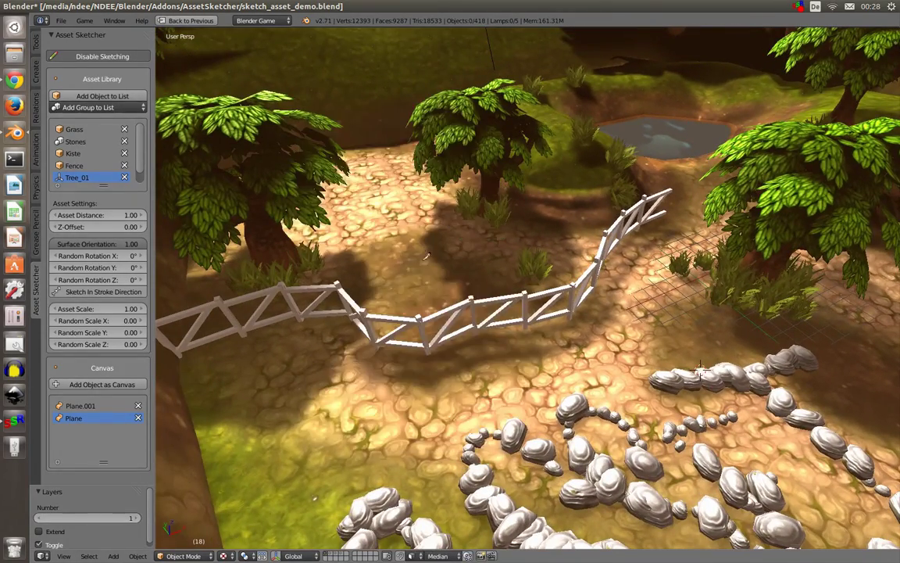
mouse_move(389, 237)
middle_down()
mouse_move(405, 260)
mouse_move(353, 227)
mouse_move(383, 190)
mouse_move(425, 273)
middle_up()
scroll(425, 273, down, 2)
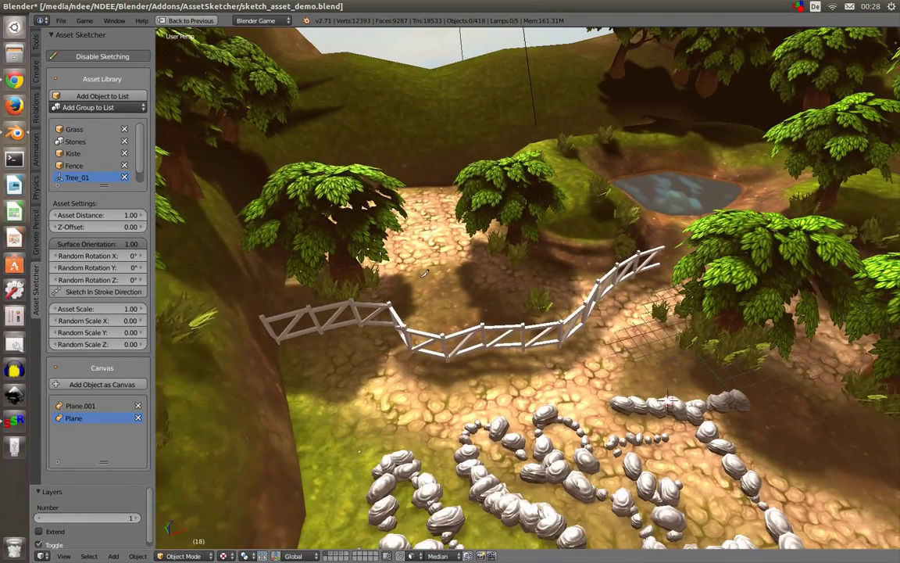
scroll(422, 270, up, 3)
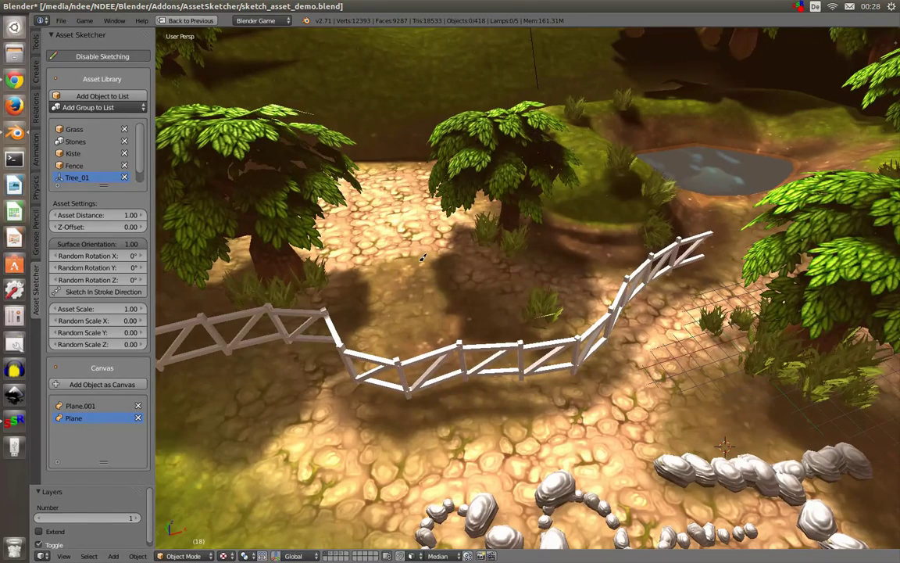